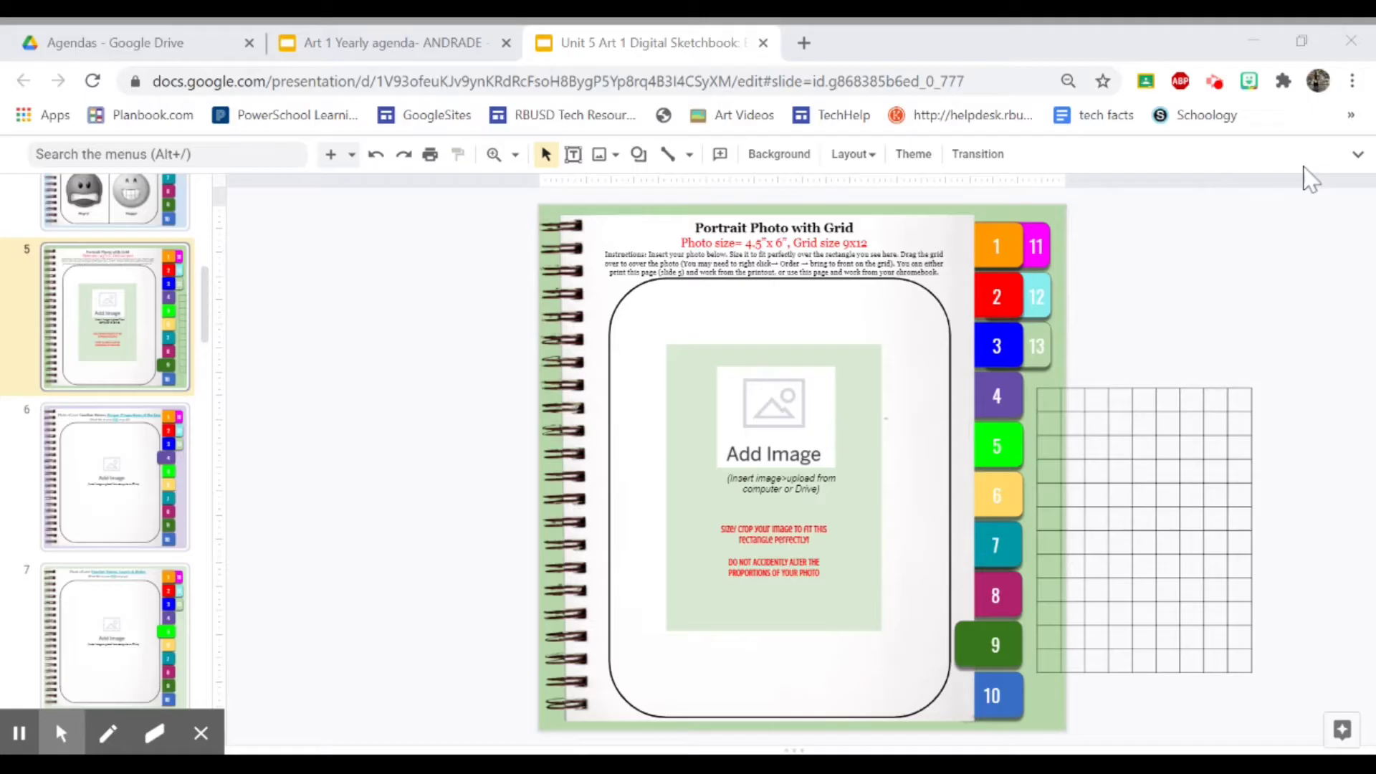
# Restore the menu bar and choose Insert > Image > Upload from computer
pyautogui.click(1358, 156)
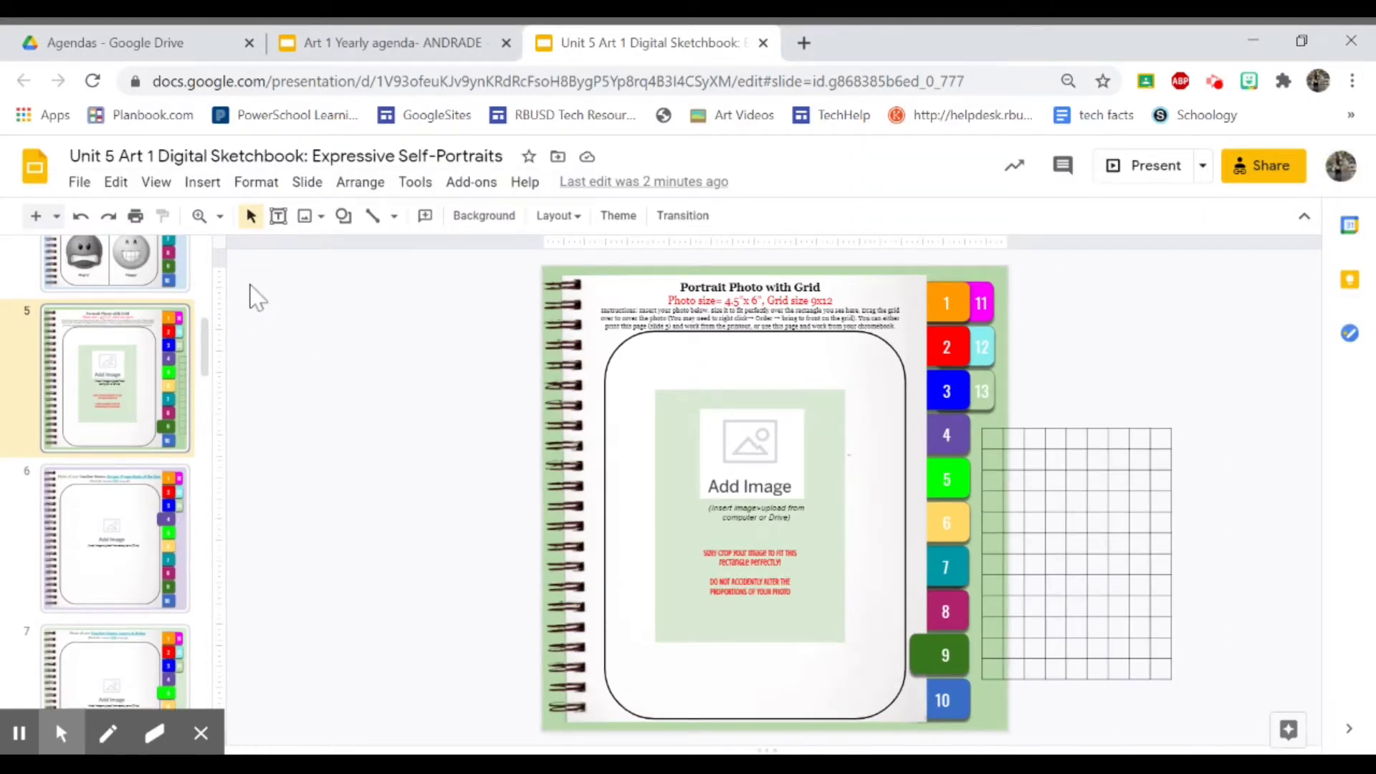
pyautogui.click(203, 185)
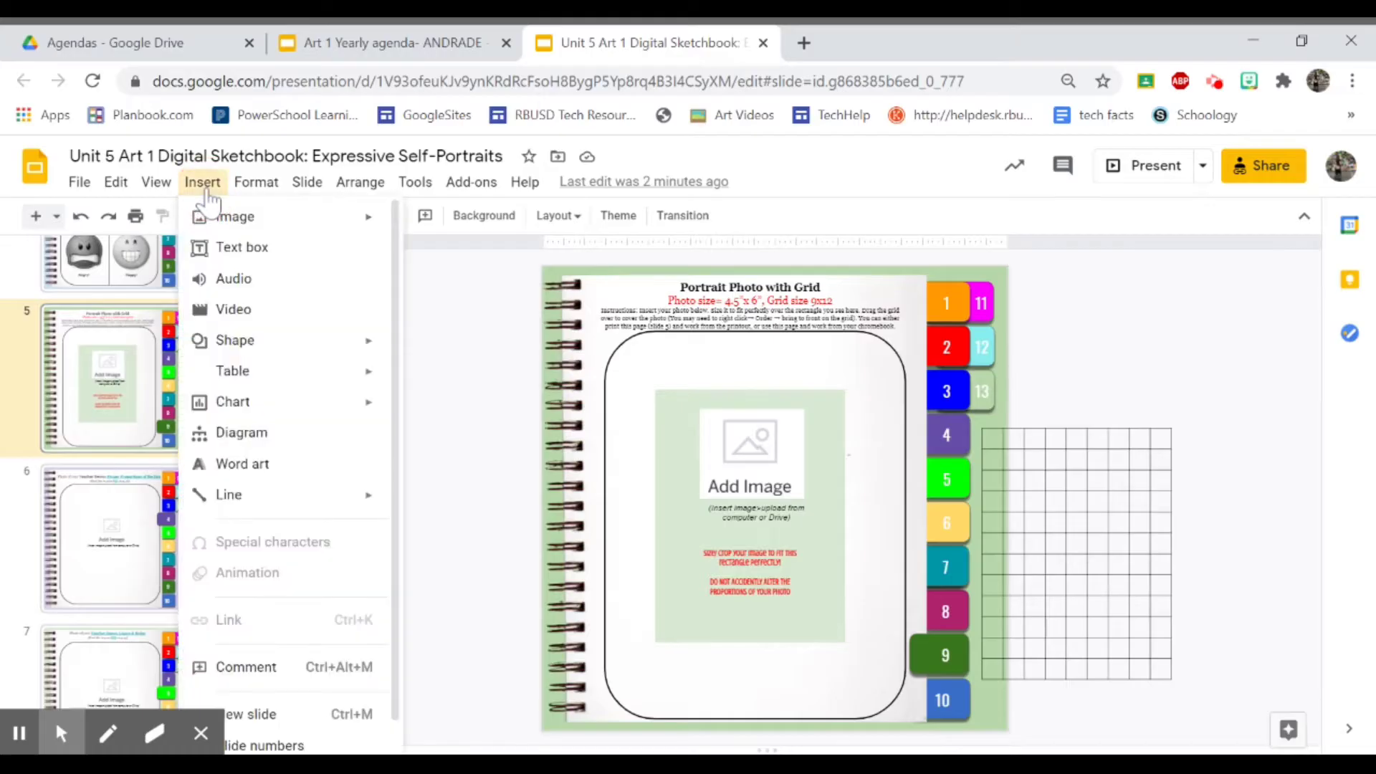
pyautogui.moveTo(219, 223)
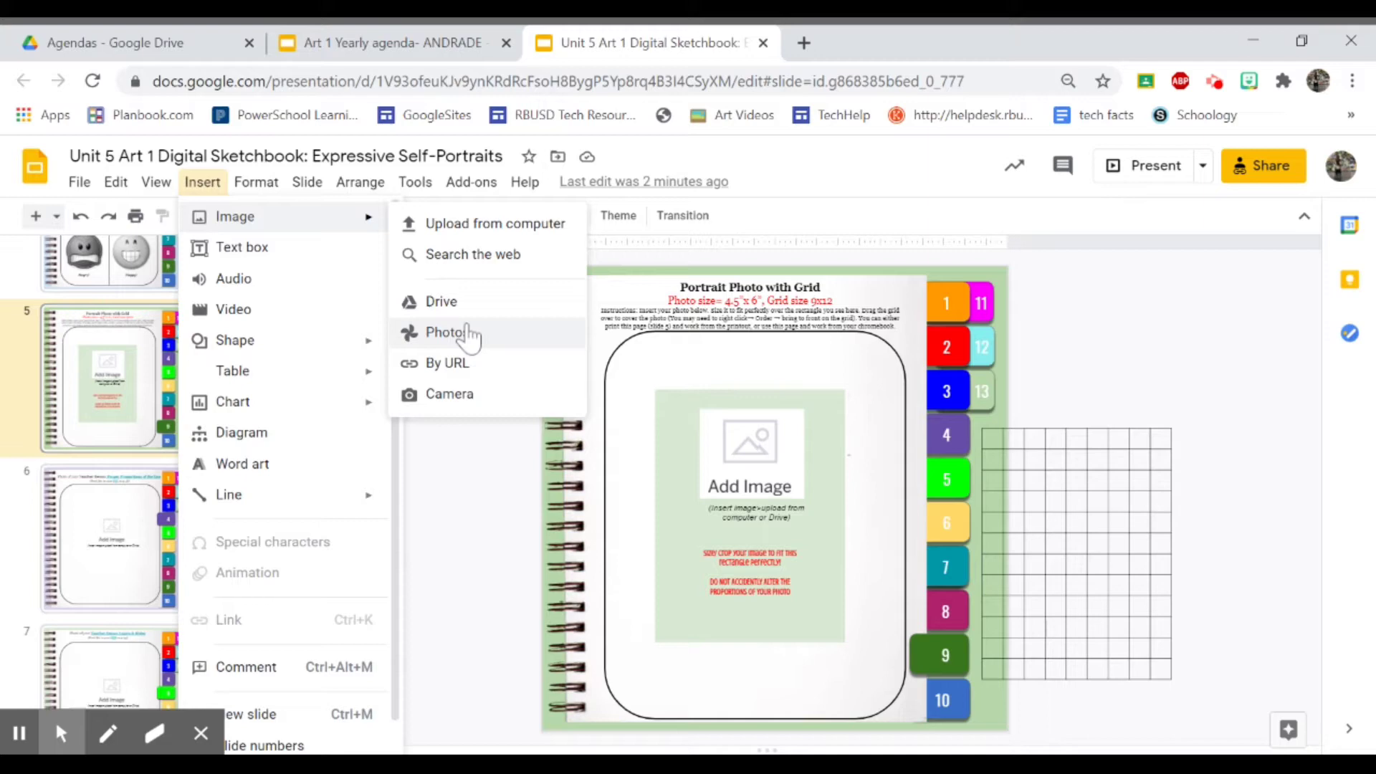
pyautogui.click(482, 236)
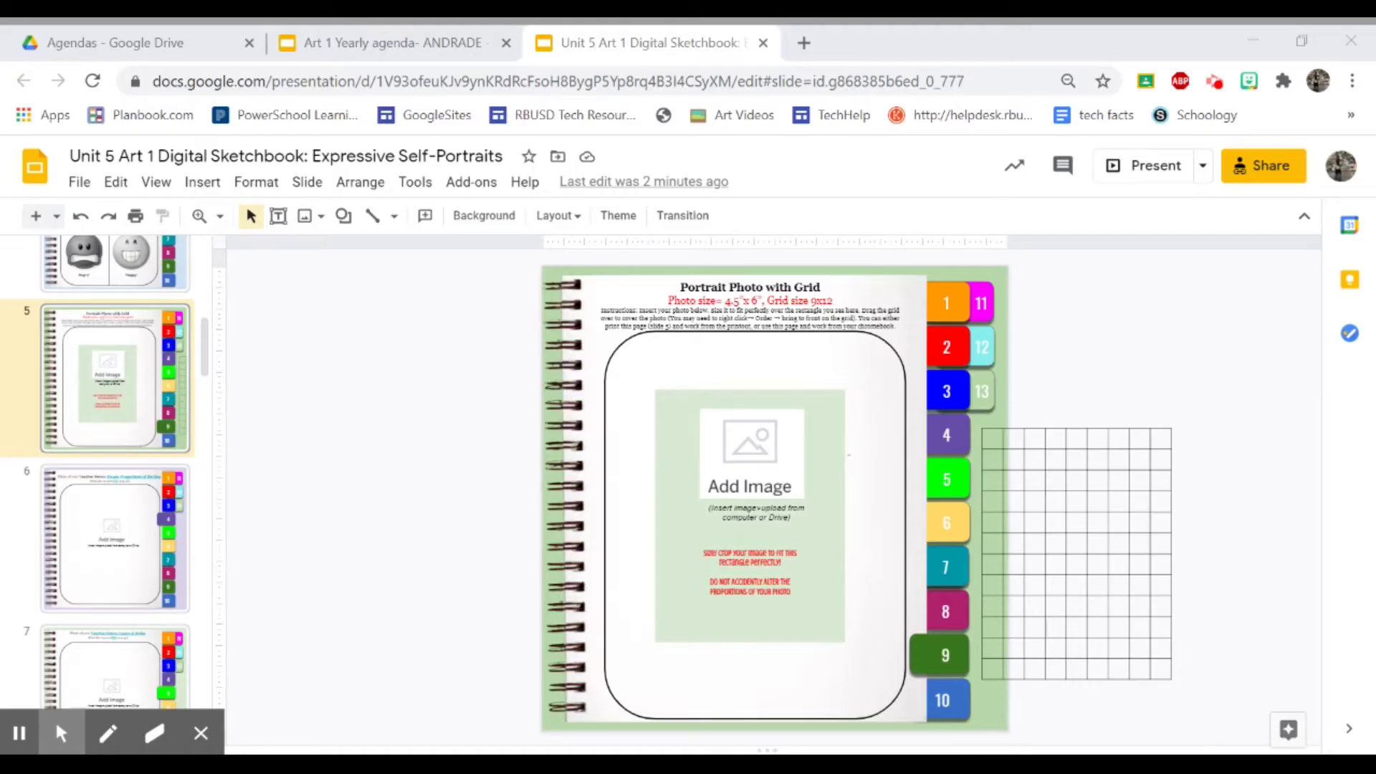
# Upload the chosen photo file and drag it into the green Add Image rectangle
pyautogui.press('Return')
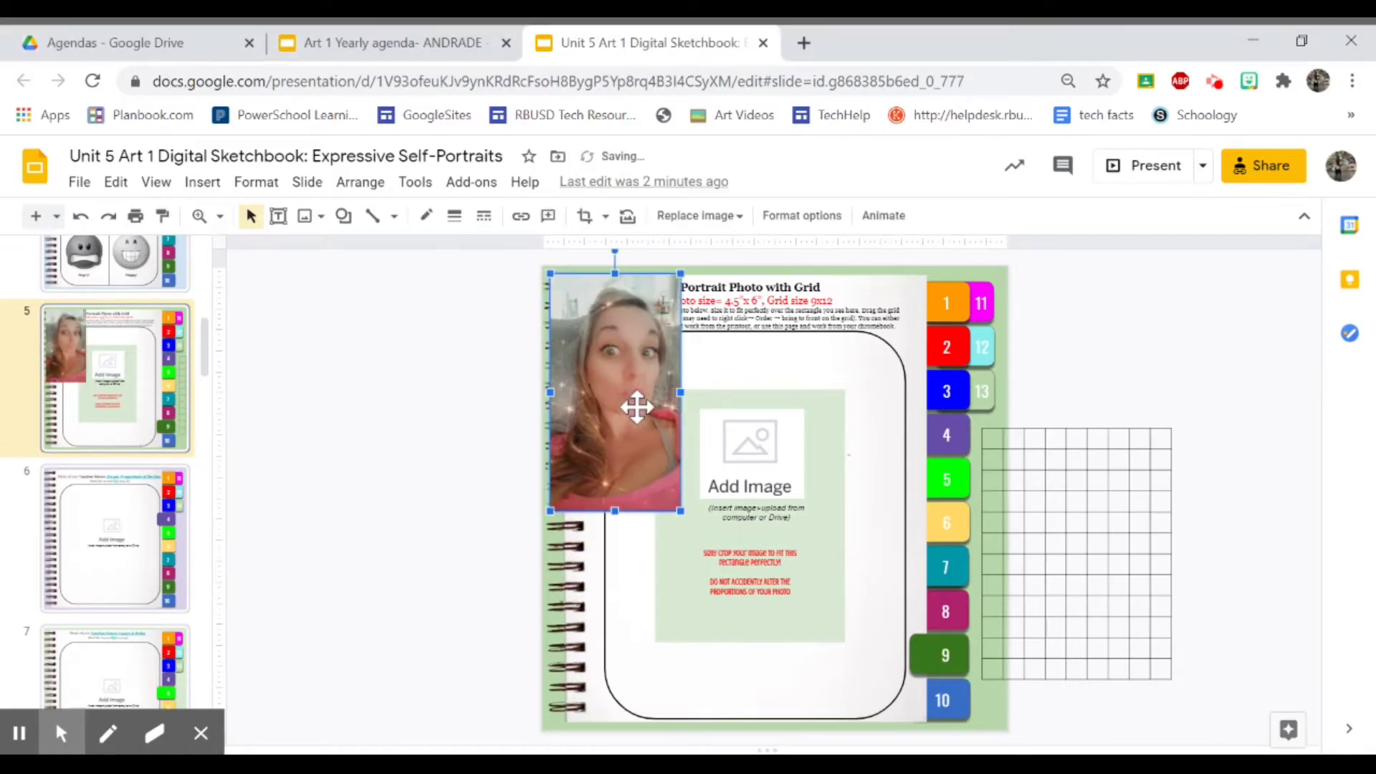
pyautogui.rightClick(774, 530)
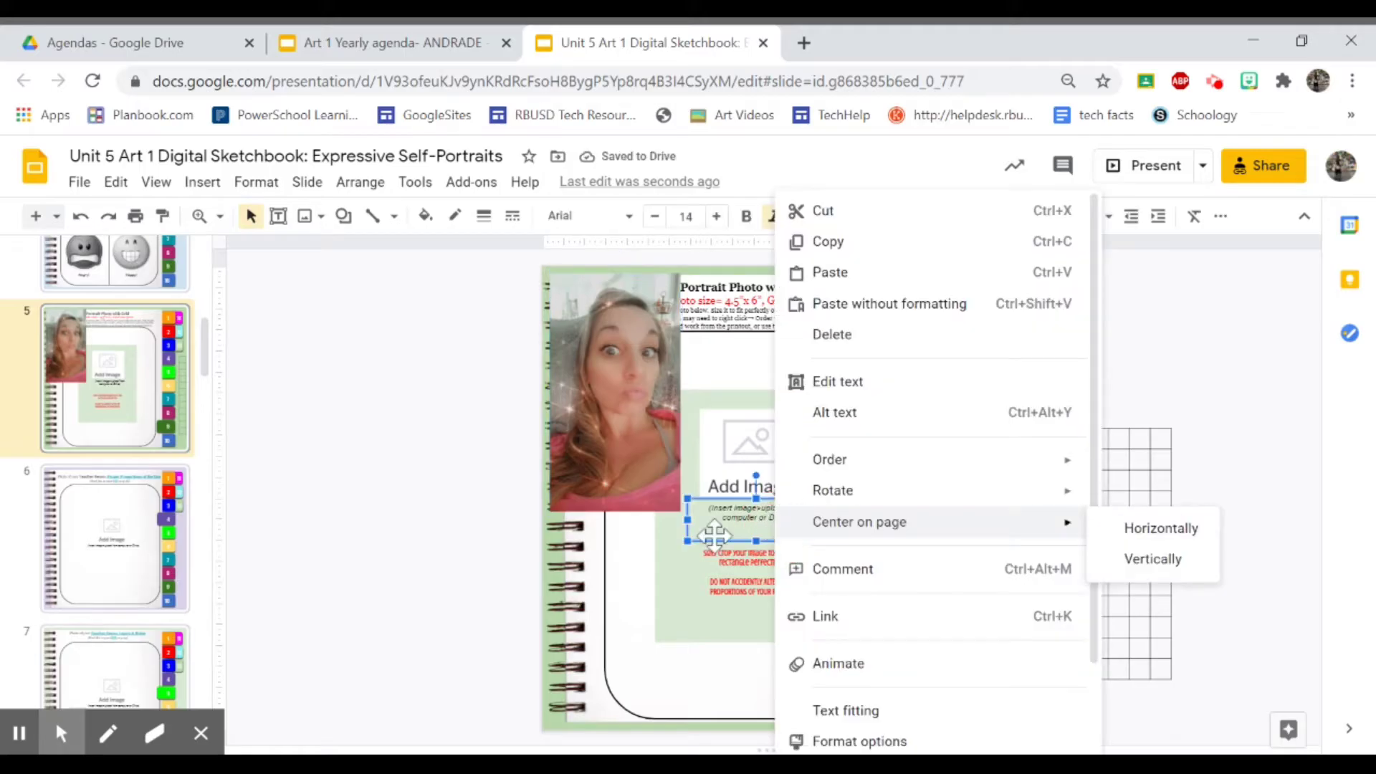
pyautogui.click(637, 580)
pyautogui.click(621, 469)
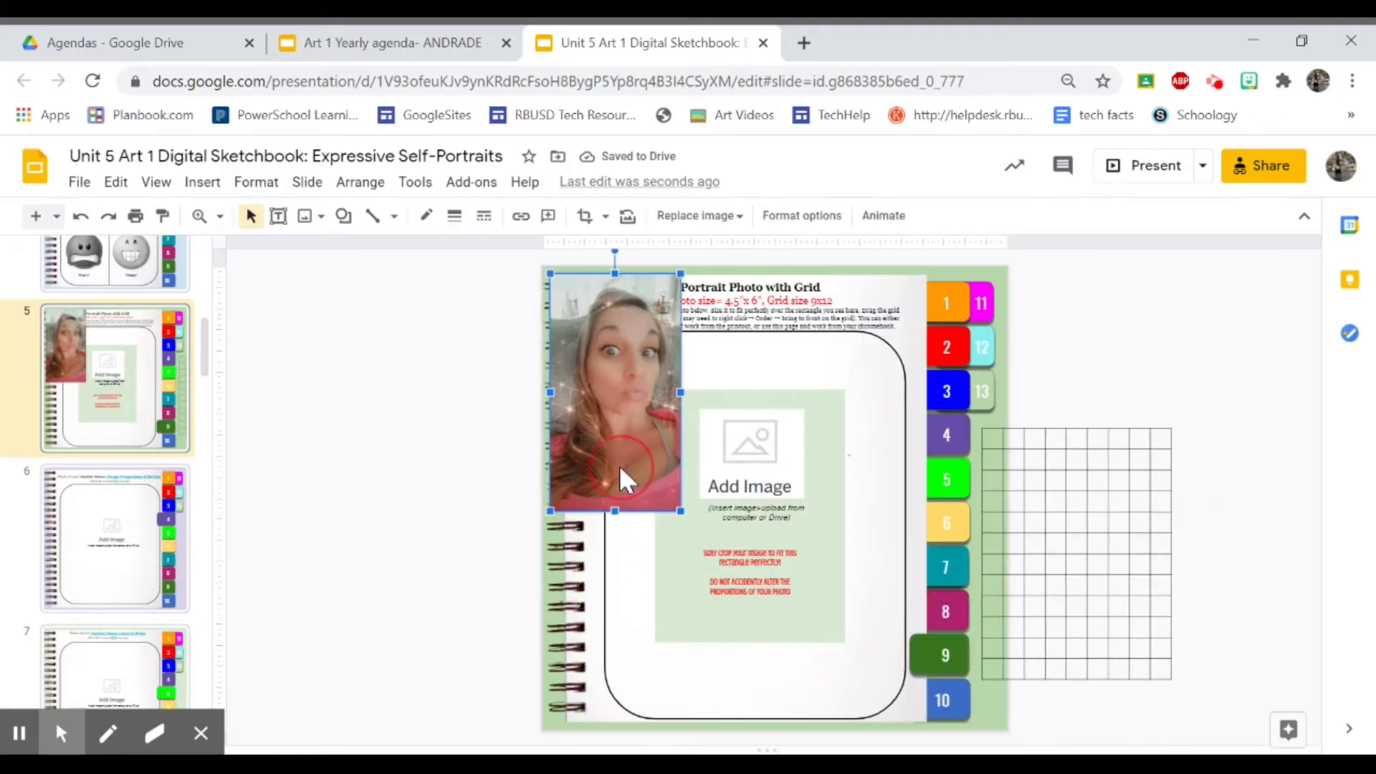
pyautogui.moveTo(597, 380); pyautogui.dragTo(741, 499)
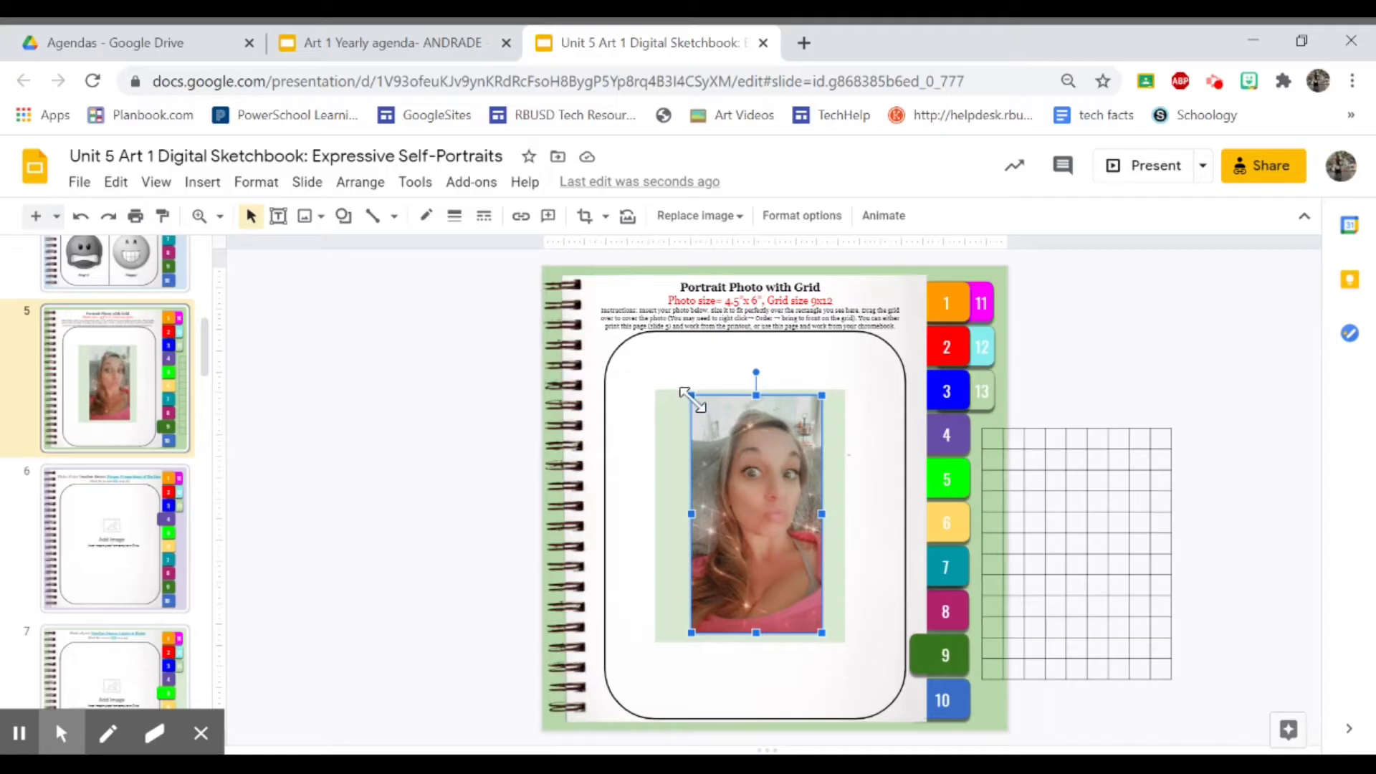
# Enlarge the self-portrait from its corner and top edge, undoing the unwanted widening
pyautogui.moveTo(683, 395); pyautogui.dragTo(657, 402)
pyautogui.rightClick(646, 400)
pyautogui.click(618, 402)
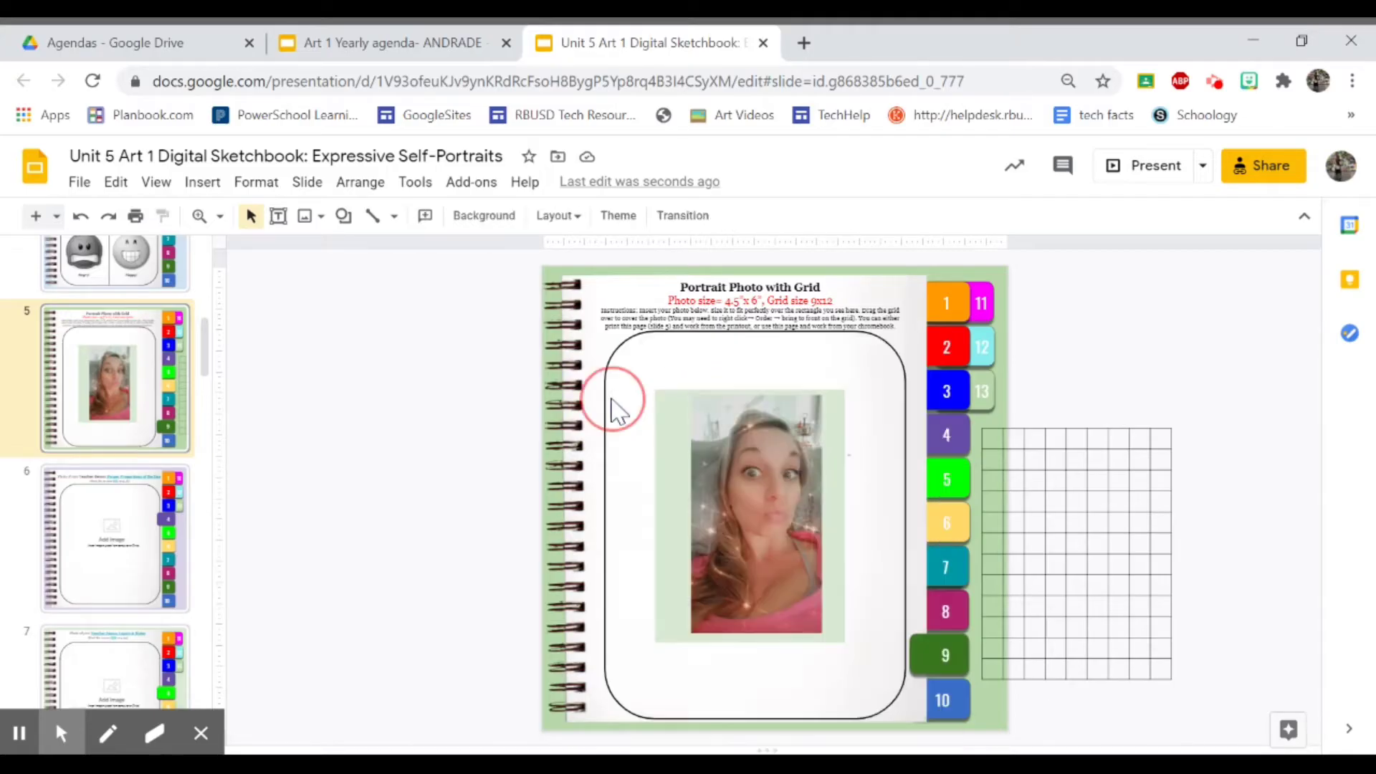
pyautogui.click(758, 415)
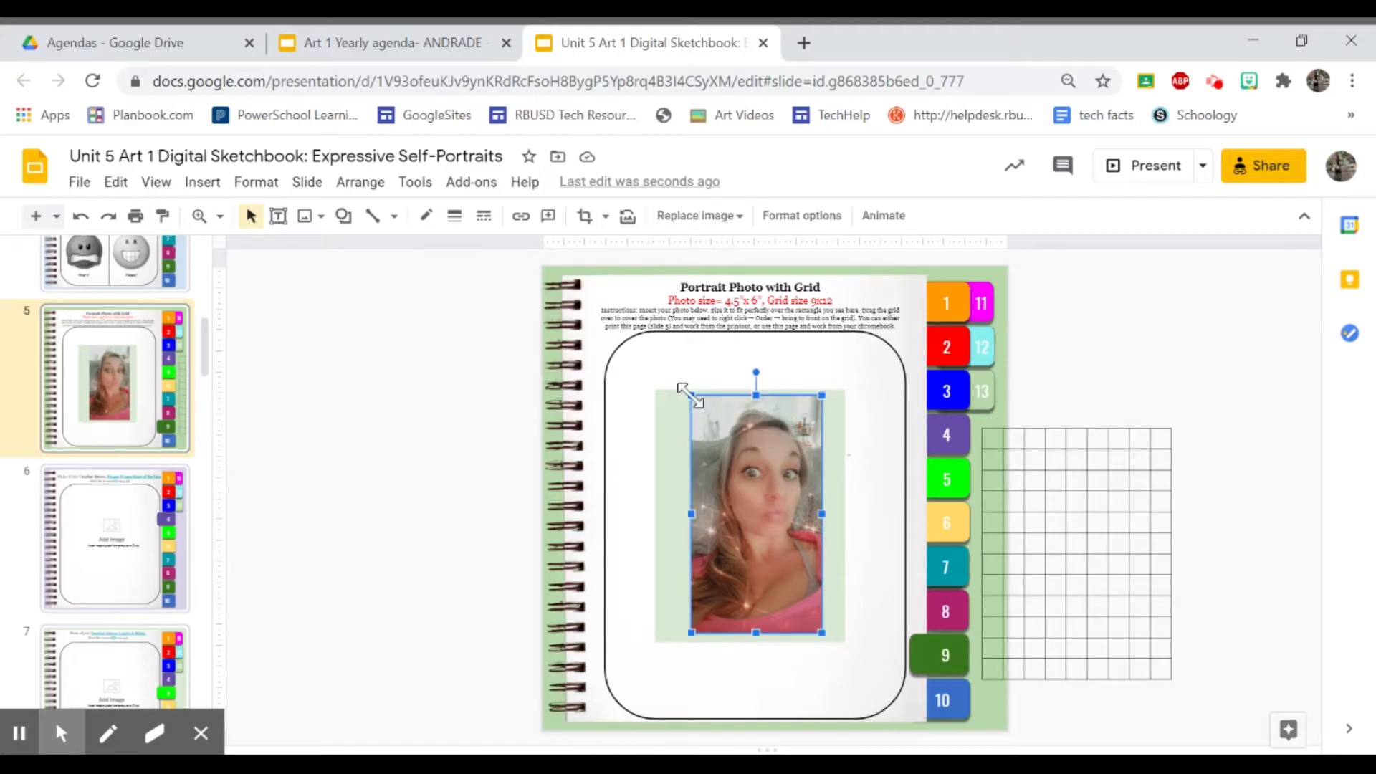
pyautogui.moveTo(692, 395); pyautogui.dragTo(651, 400)
pyautogui.moveTo(733, 327); pyautogui.dragTo(739, 390)
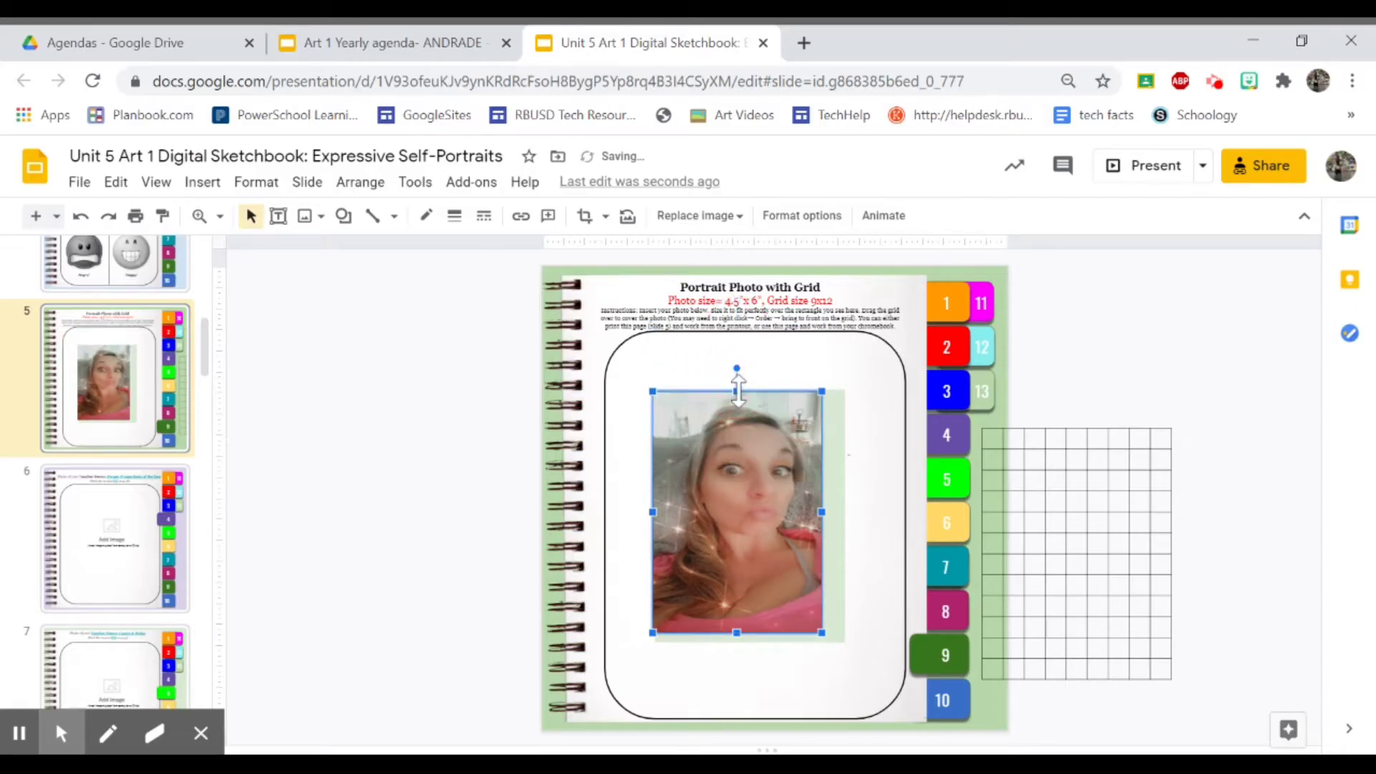
pyautogui.moveTo(822, 513); pyautogui.dragTo(852, 514)
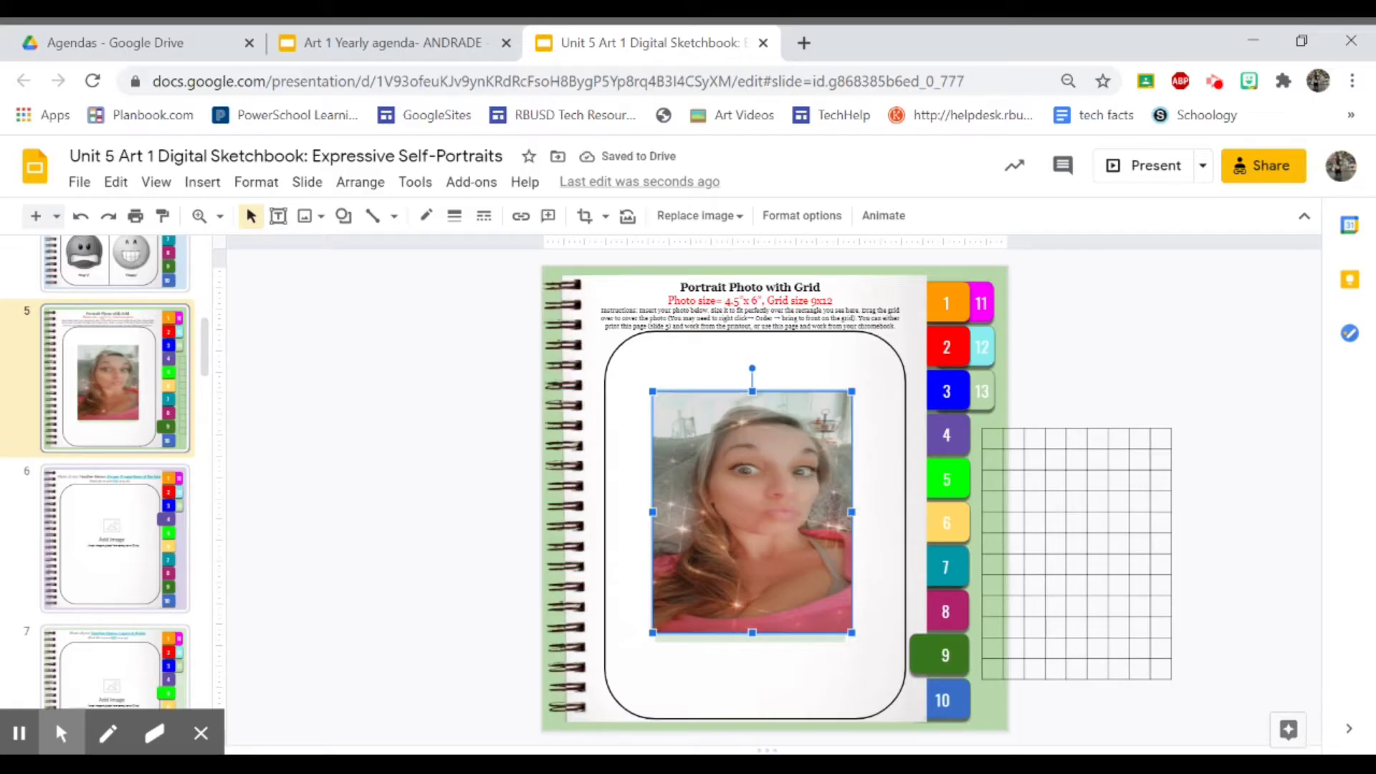
pyautogui.hotkey('ctrl', 'z')
pyautogui.hotkey('ctrl', 'z')
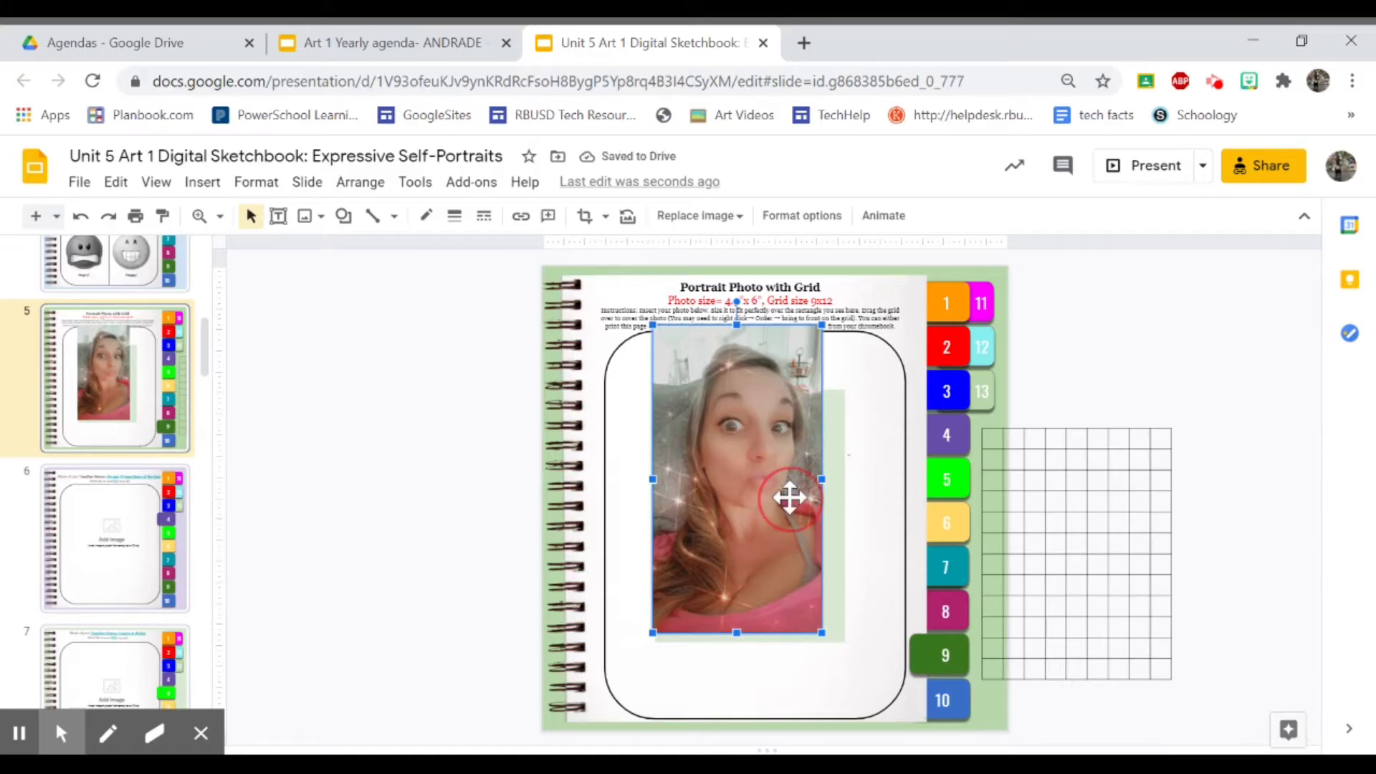
# Crop the photo's top and bottom, then move it down over the green rectangle
pyautogui.doubleClick(790, 497)
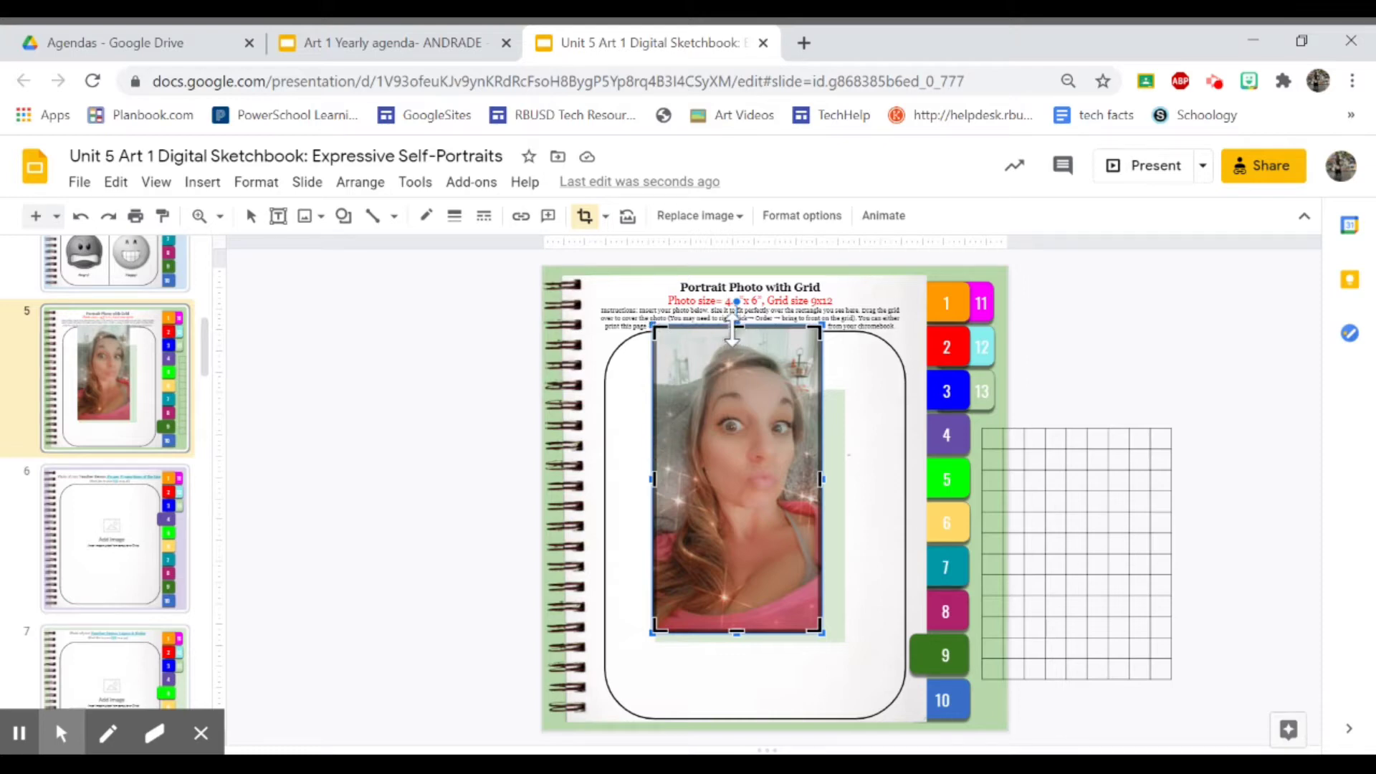
pyautogui.click(732, 631)
pyautogui.moveTo(732, 631); pyautogui.dragTo(730, 600)
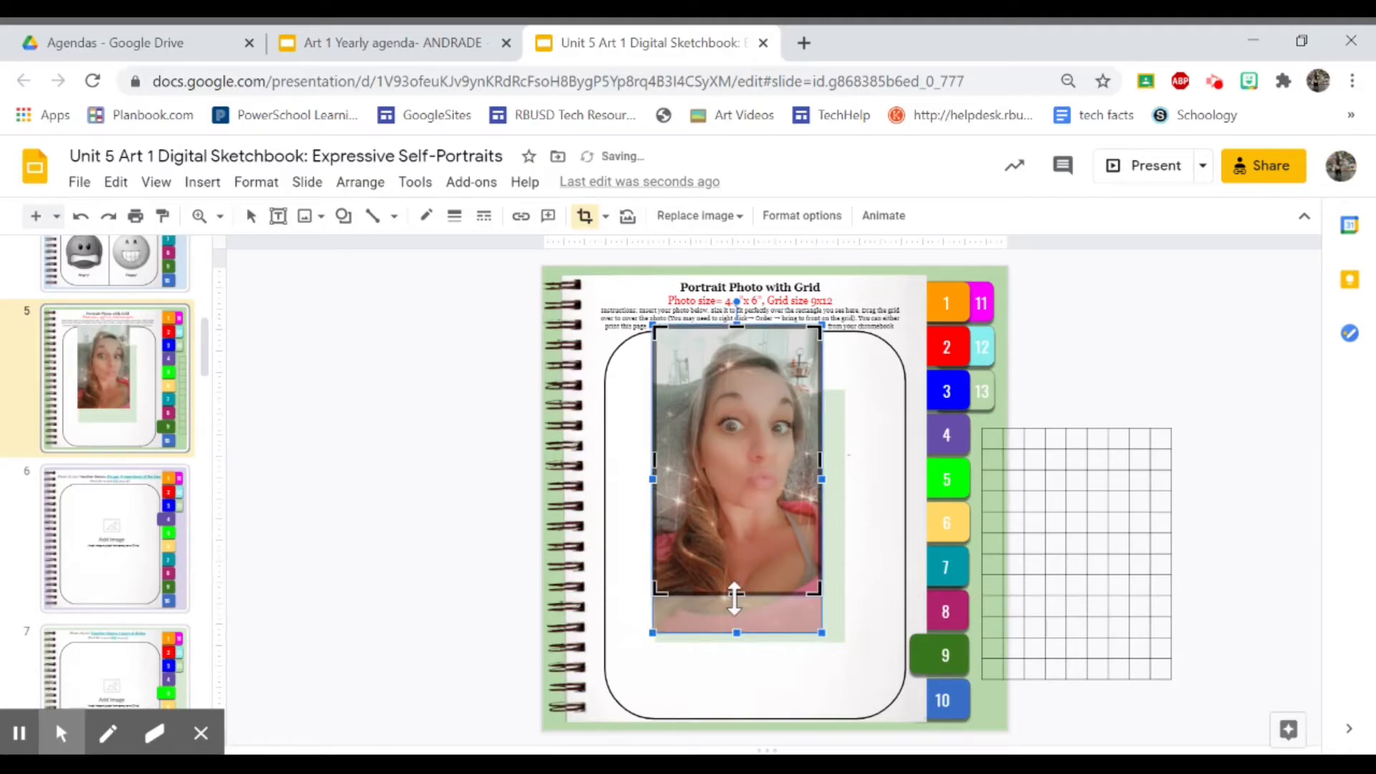
pyautogui.moveTo(734, 594); pyautogui.dragTo(731, 582)
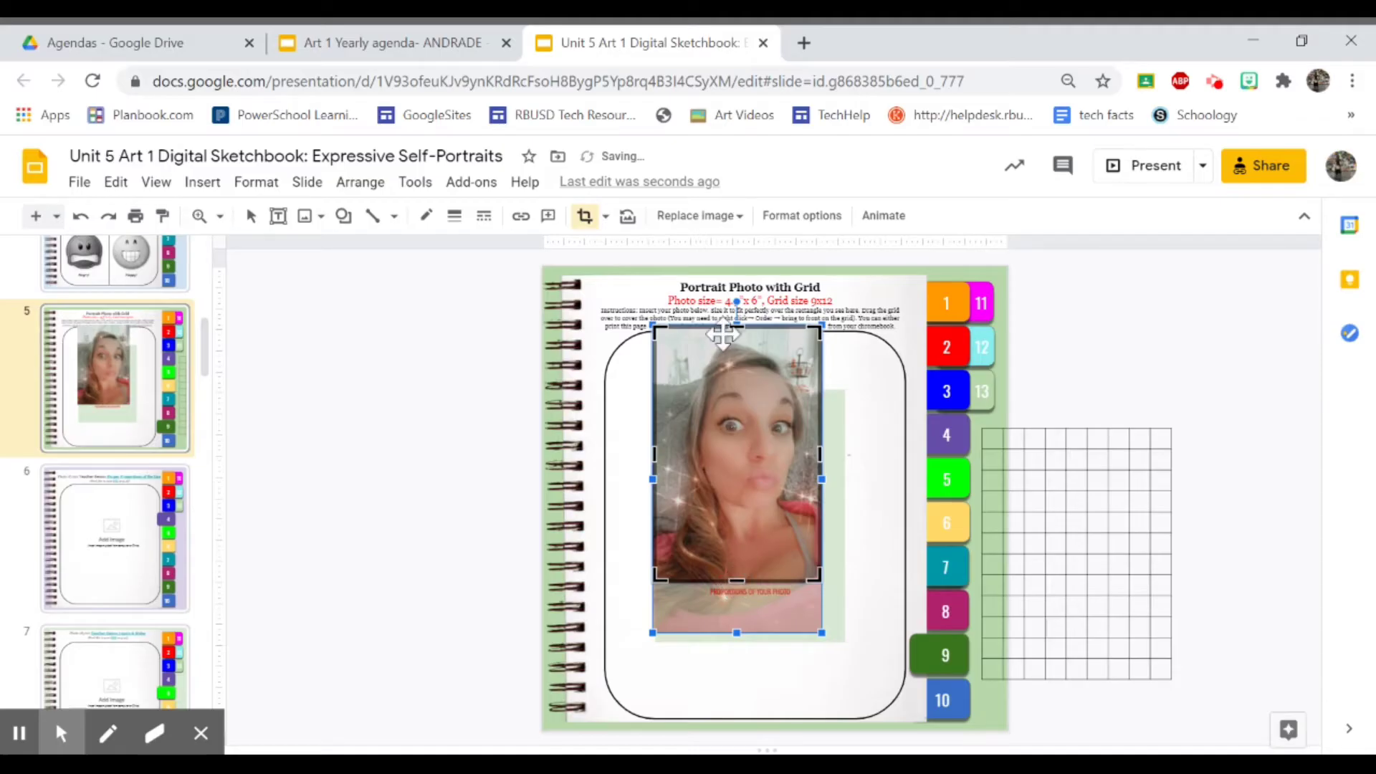
pyautogui.moveTo(729, 333); pyautogui.dragTo(731, 339)
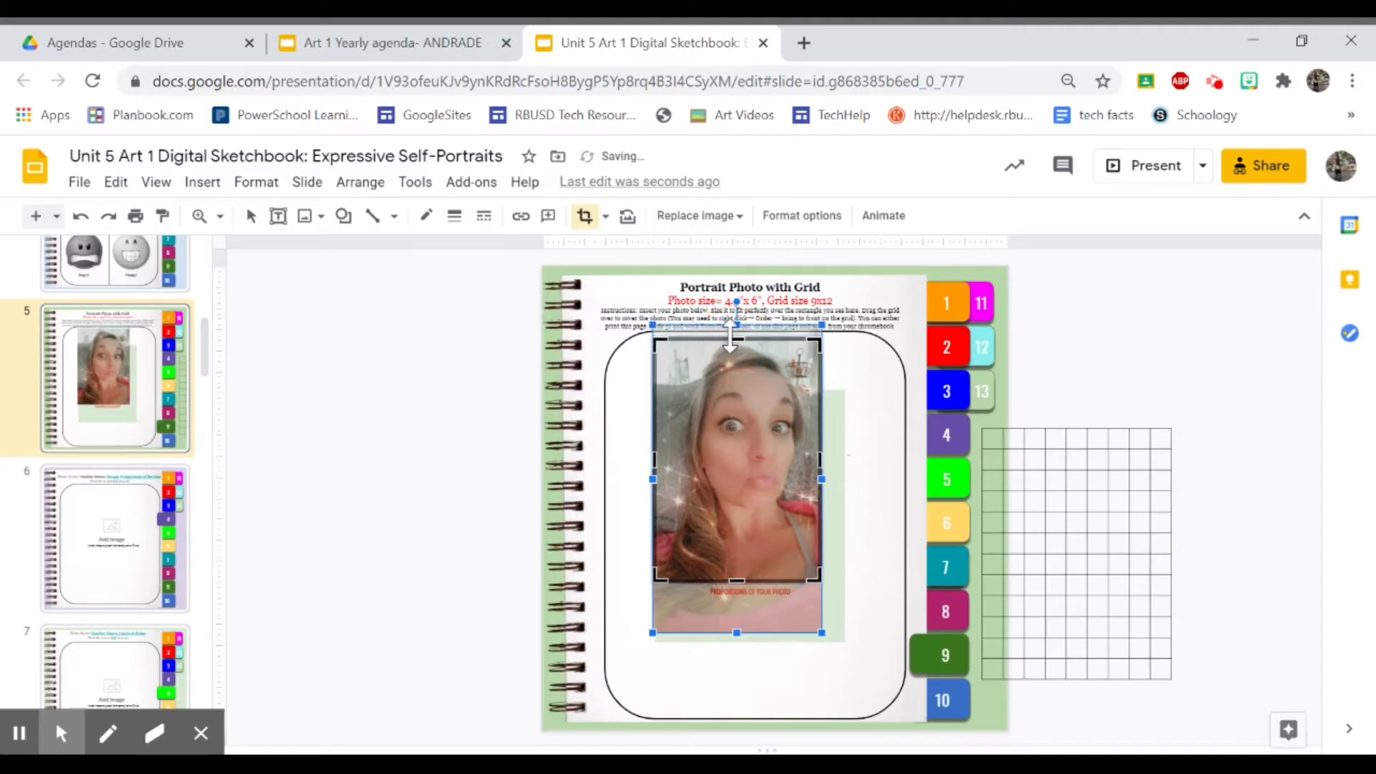
pyautogui.click(853, 454)
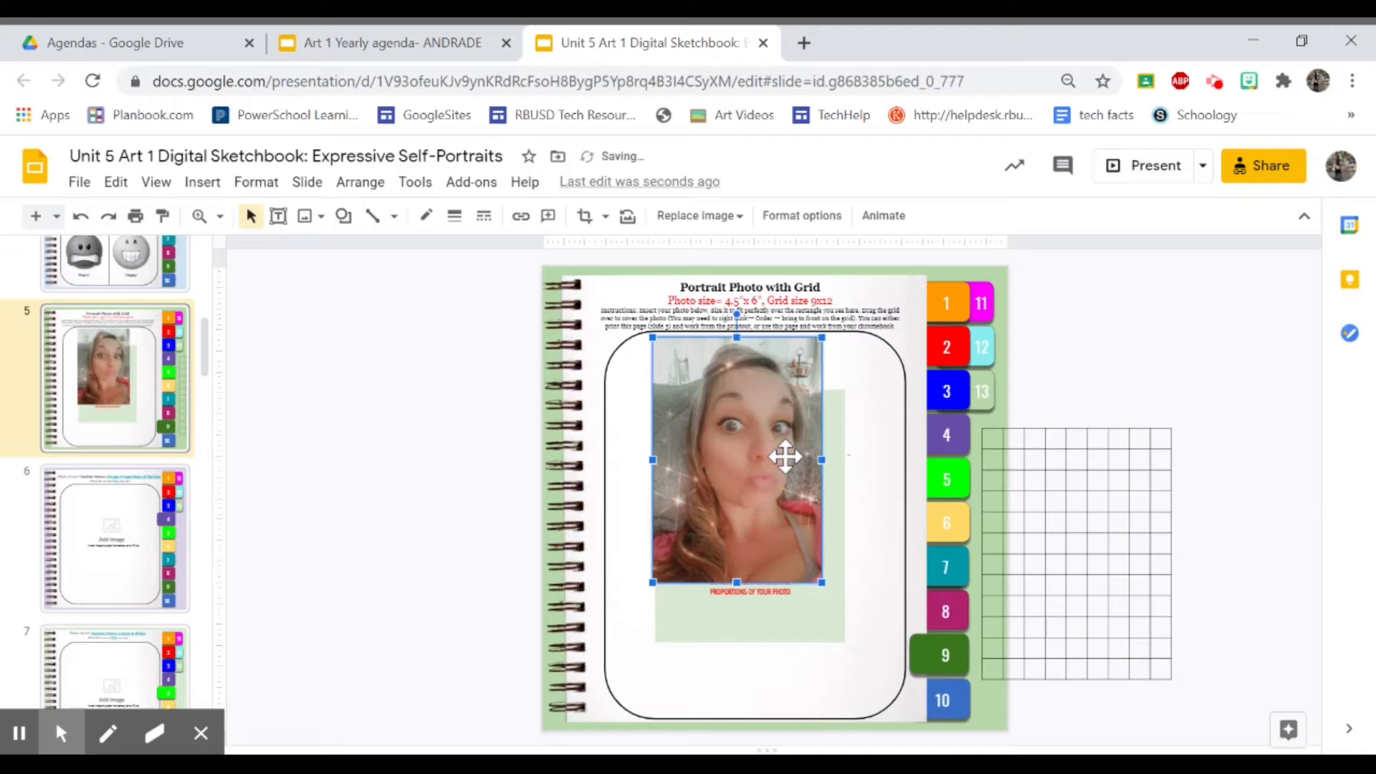
pyautogui.moveTo(787, 466); pyautogui.dragTo(789, 509)
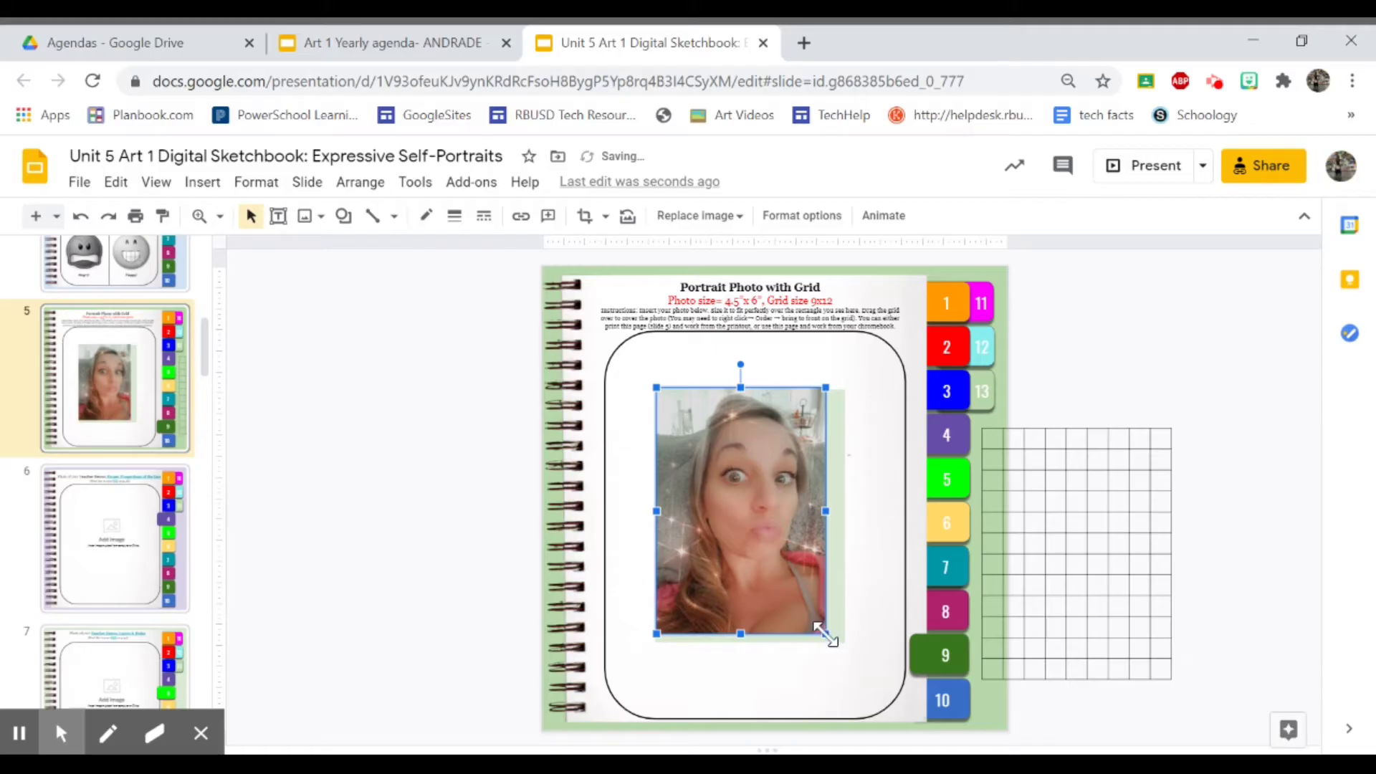
# Enlarge the photo from its bottom-right corner and re-crop its bottom edge
pyautogui.moveTo(826, 634); pyautogui.dragTo(845, 662)
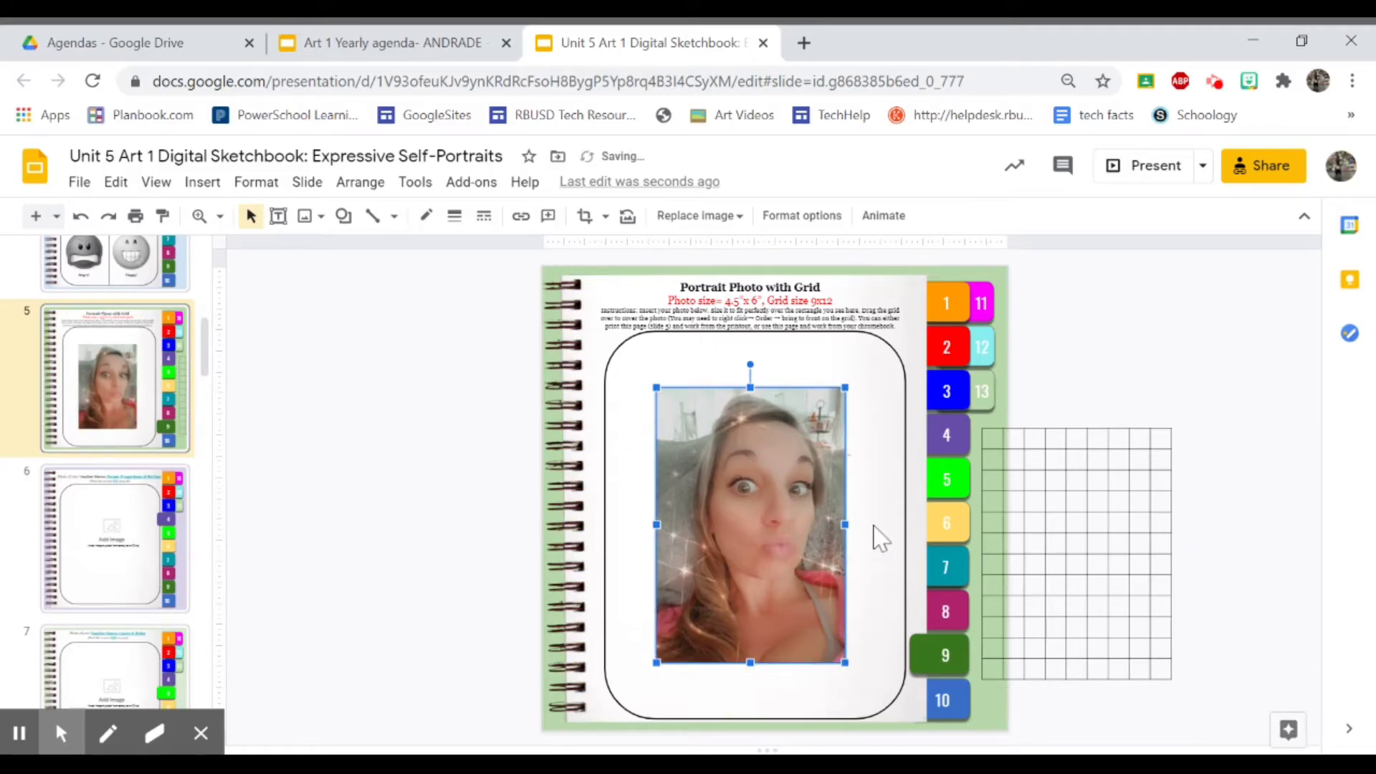
pyautogui.doubleClick(809, 583)
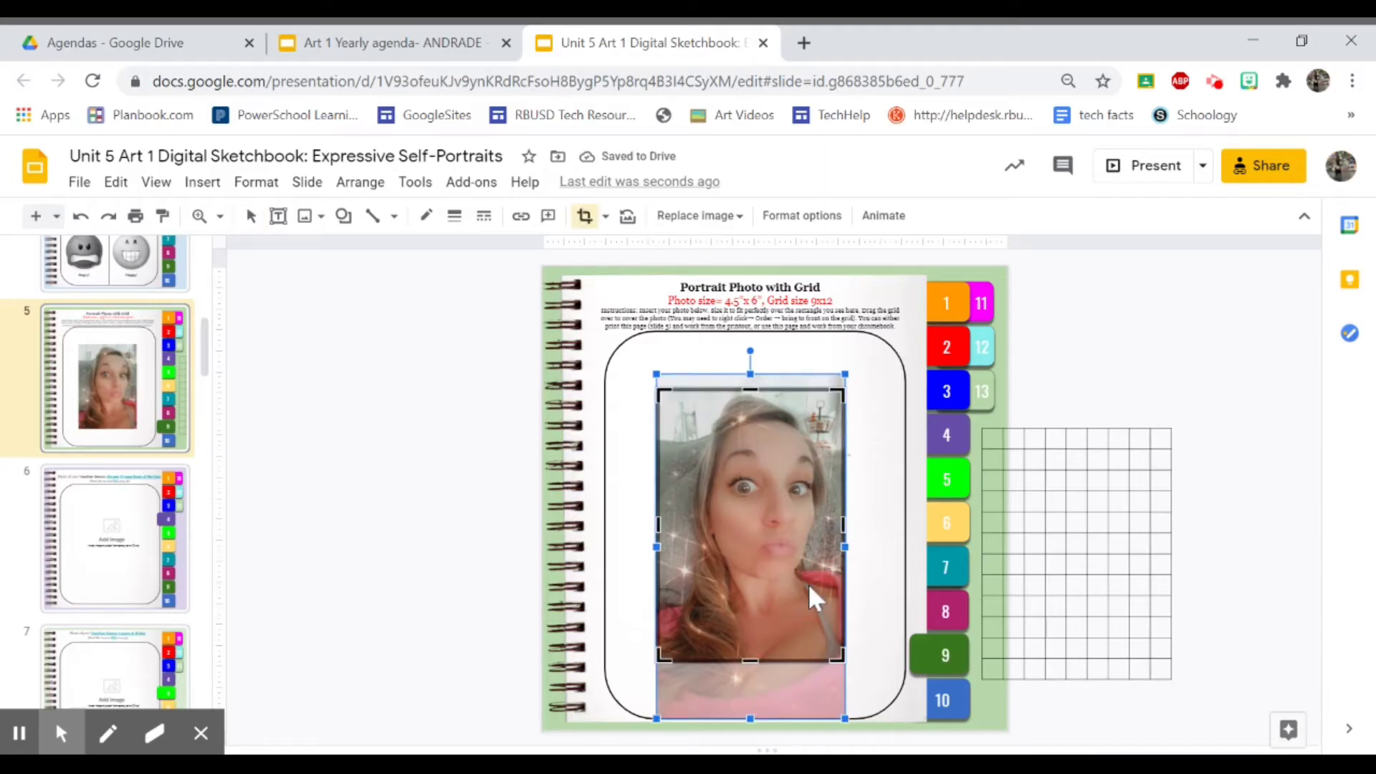
pyautogui.moveTo(751, 655); pyautogui.dragTo(751, 636)
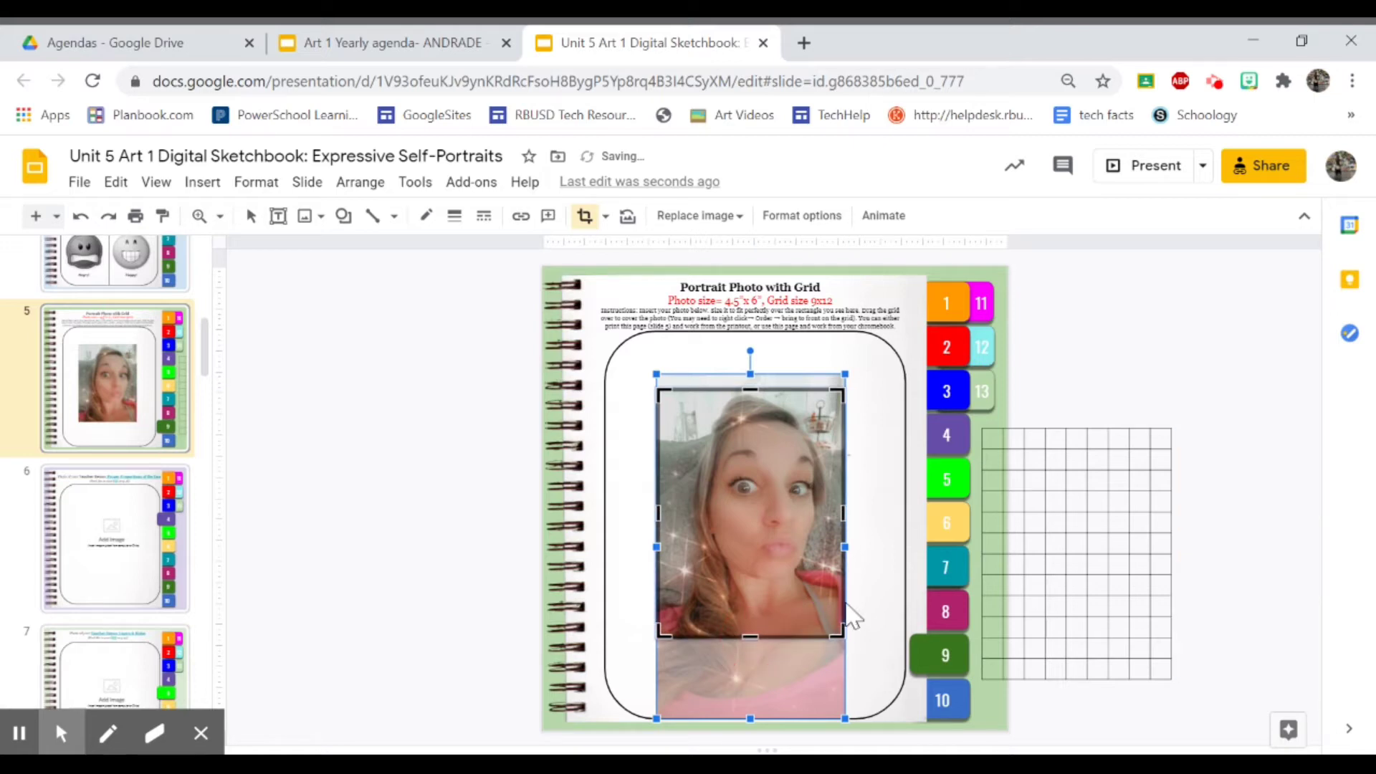
pyautogui.press('Return')
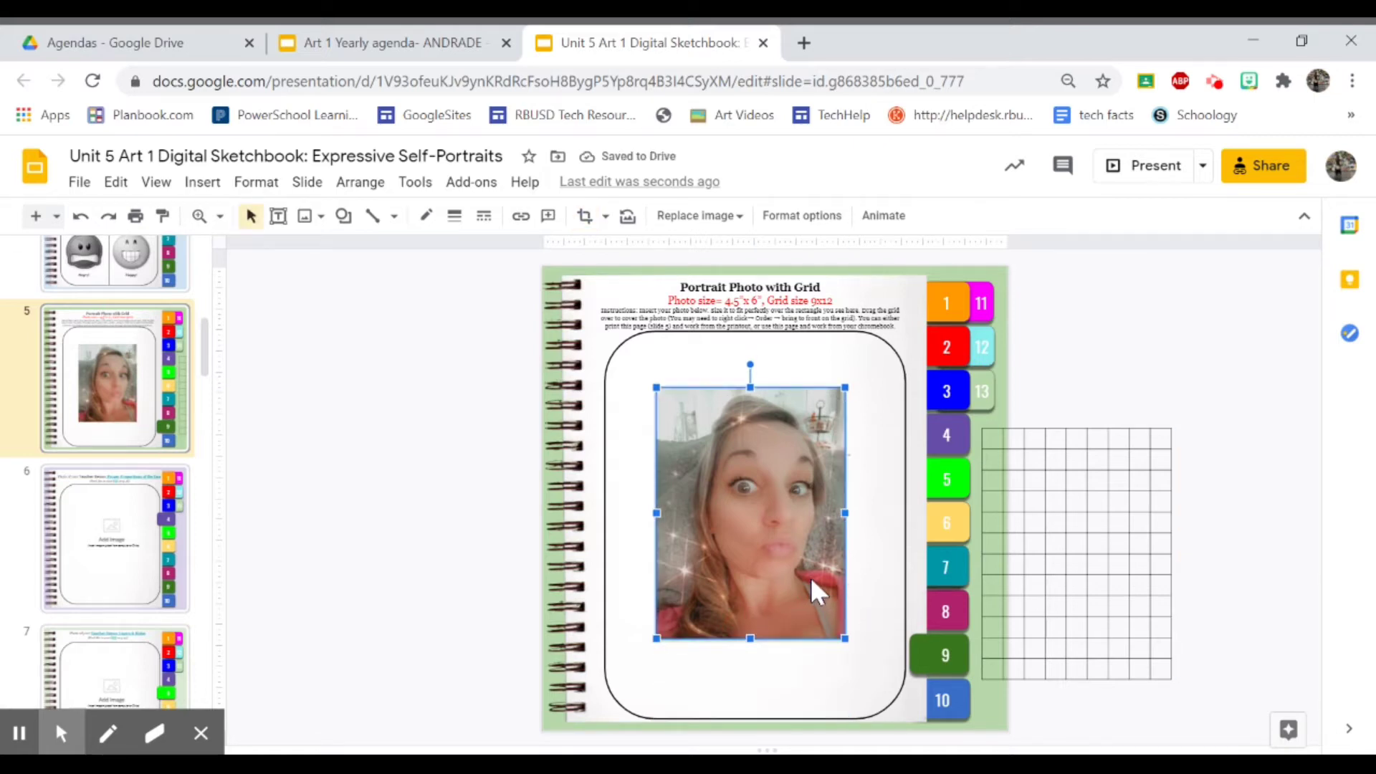
# Nudge the photo left and right with arrow keys until centred in the frame
pyautogui.press('Left')
pyautogui.press('Left')
pyautogui.press('Left')
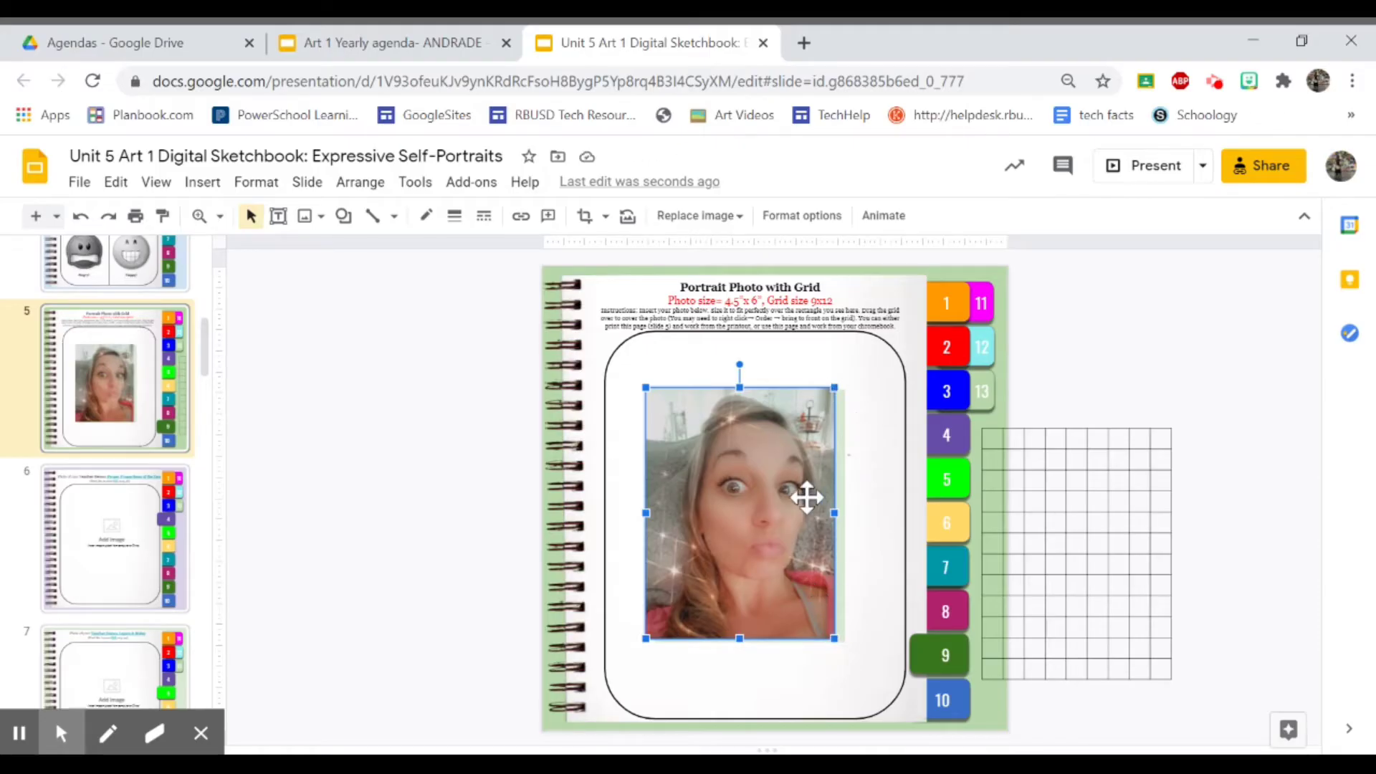
pyautogui.press('Right')
pyautogui.press('Right')
pyautogui.press('Right')
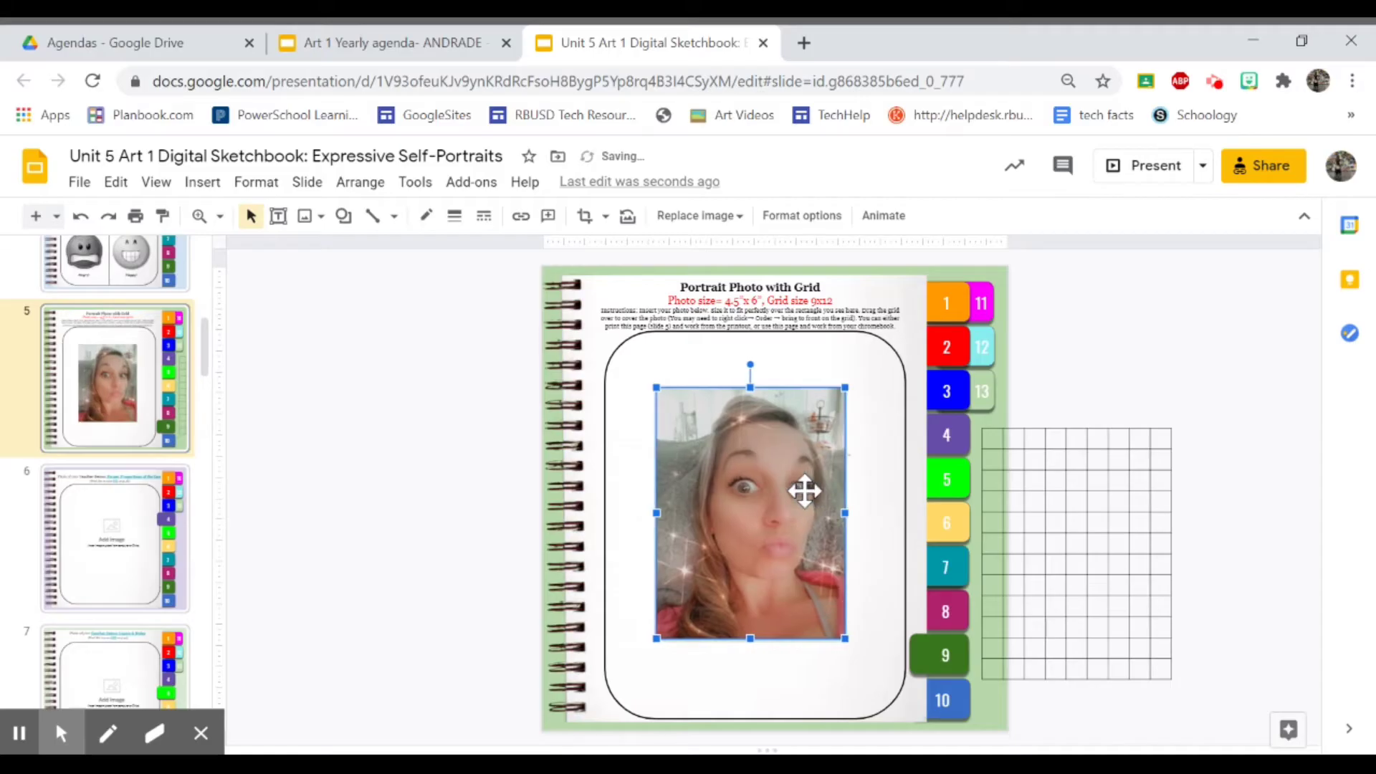
pyautogui.press('Right')
pyautogui.press('Right')
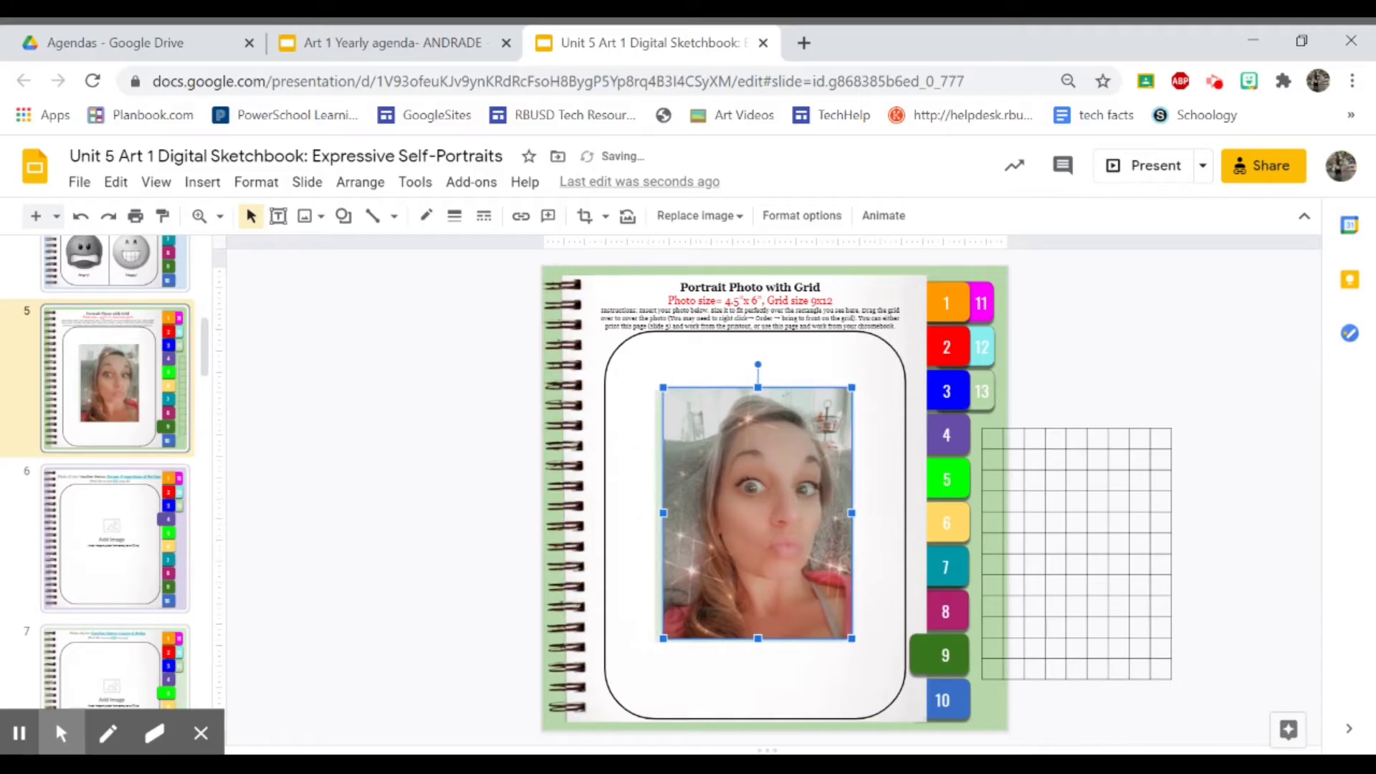
pyautogui.press('Left')
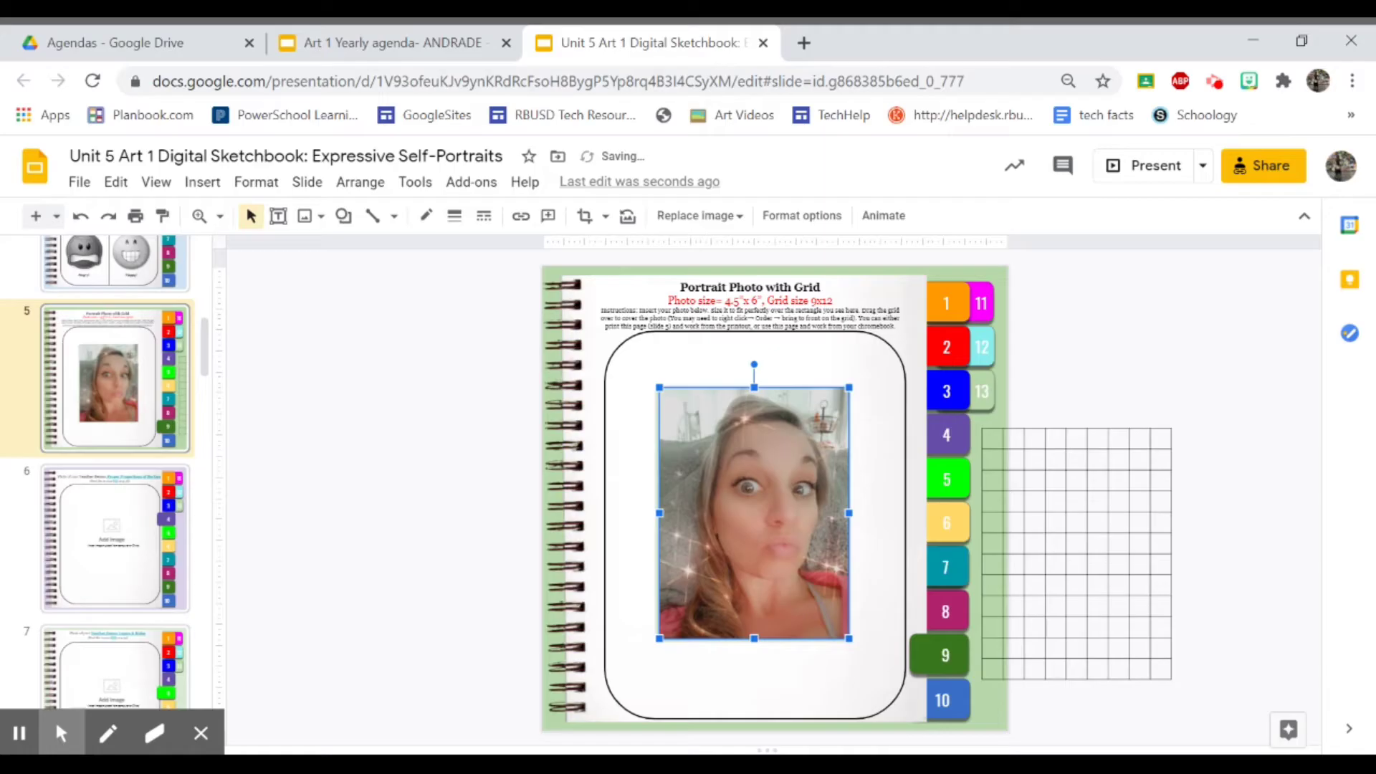
pyautogui.moveTo(805, 544); pyautogui.dragTo(799, 544)
pyautogui.click(883, 543)
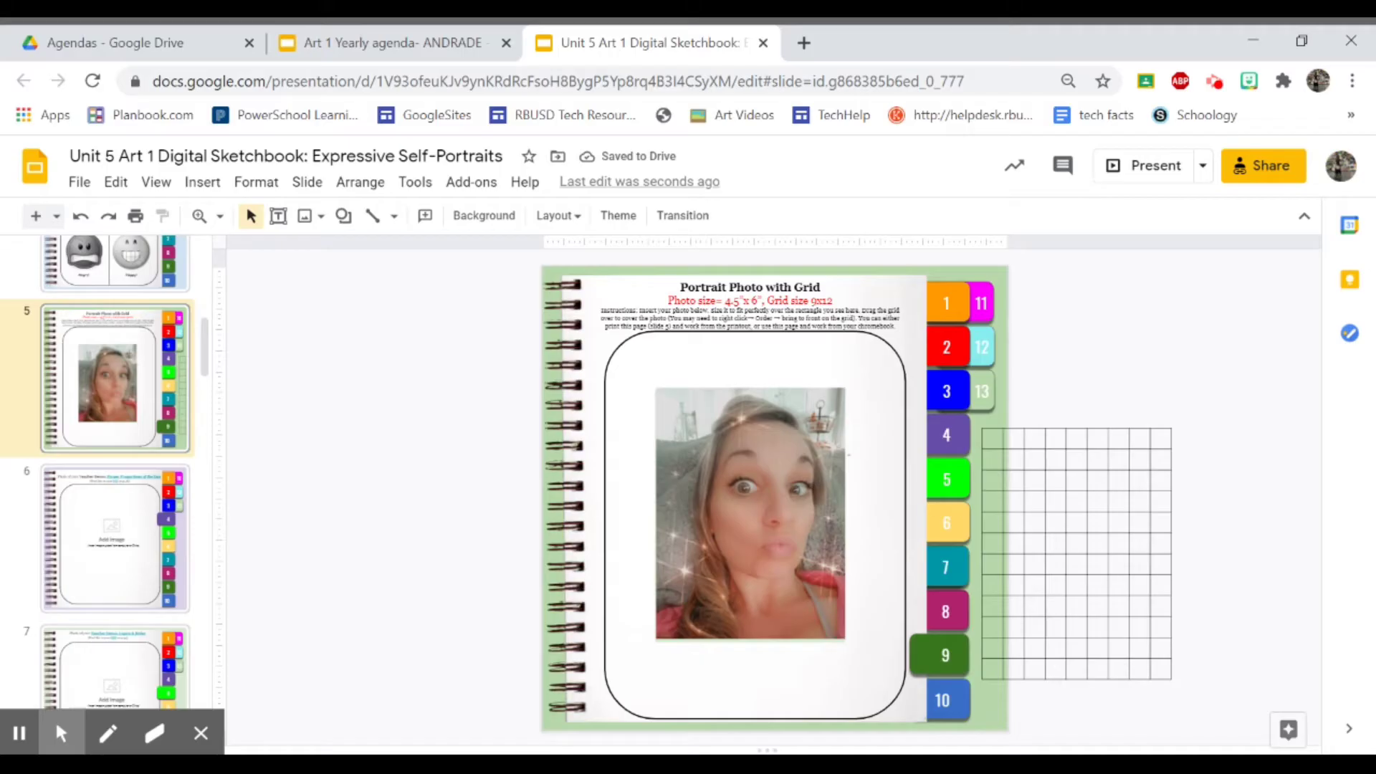
pyautogui.click(1008, 439)
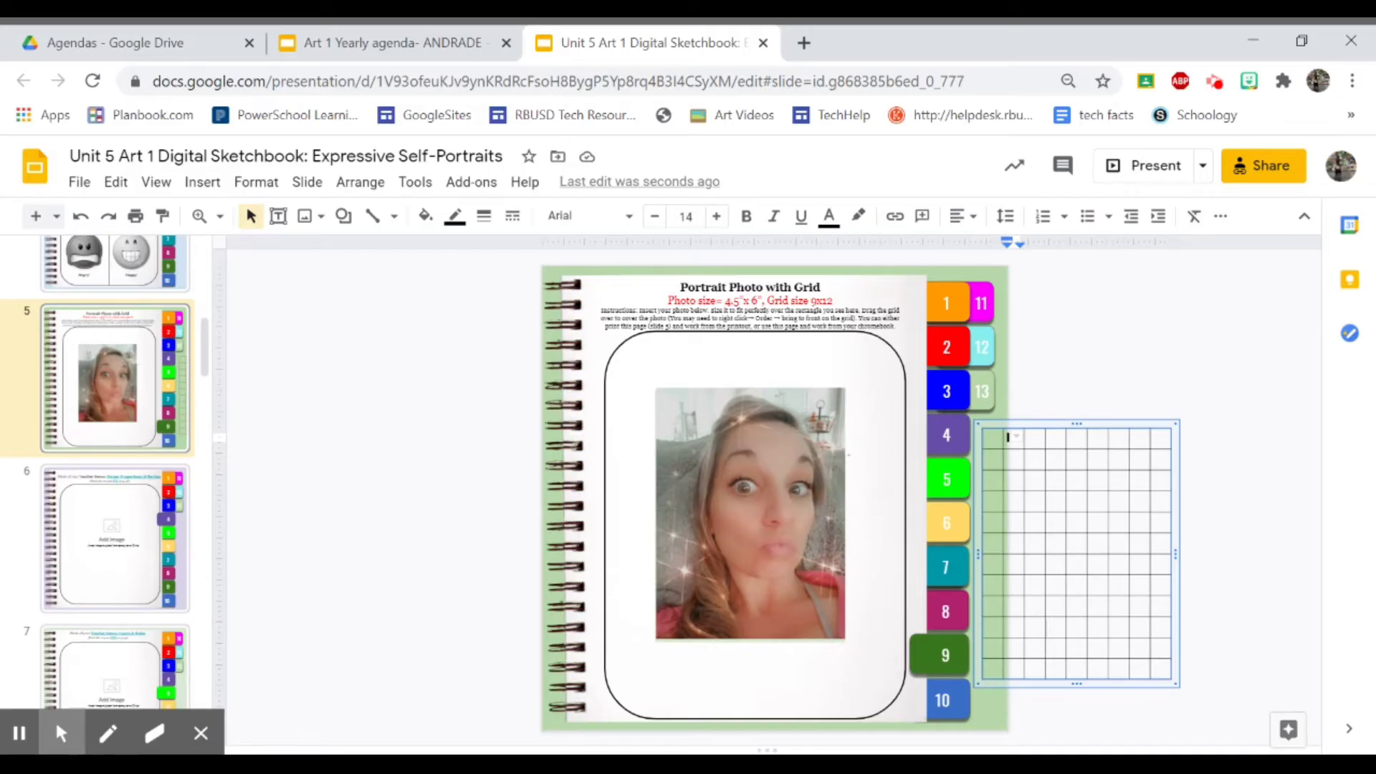
# Drag the grid table from beside the slide onto the portrait photo
pyautogui.click(1069, 410)
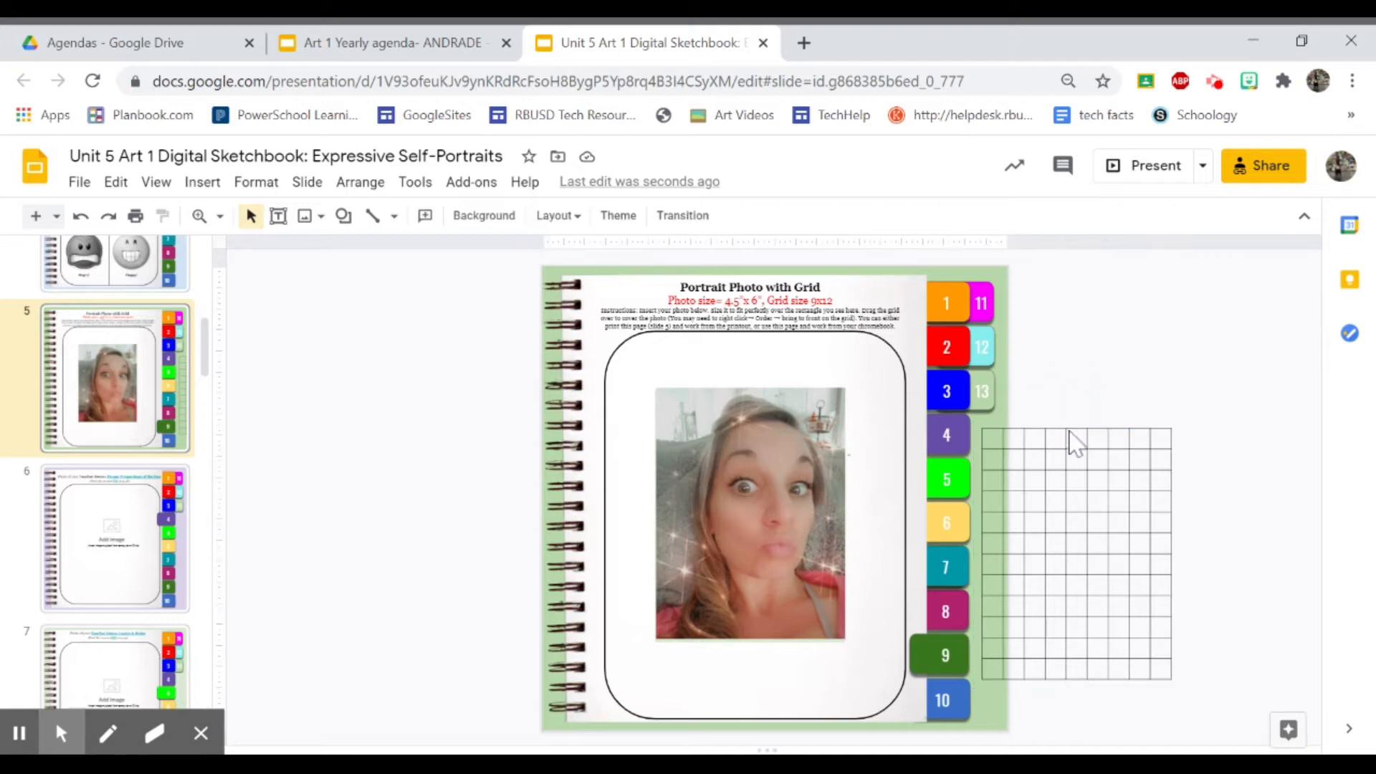
pyautogui.click(1069, 433)
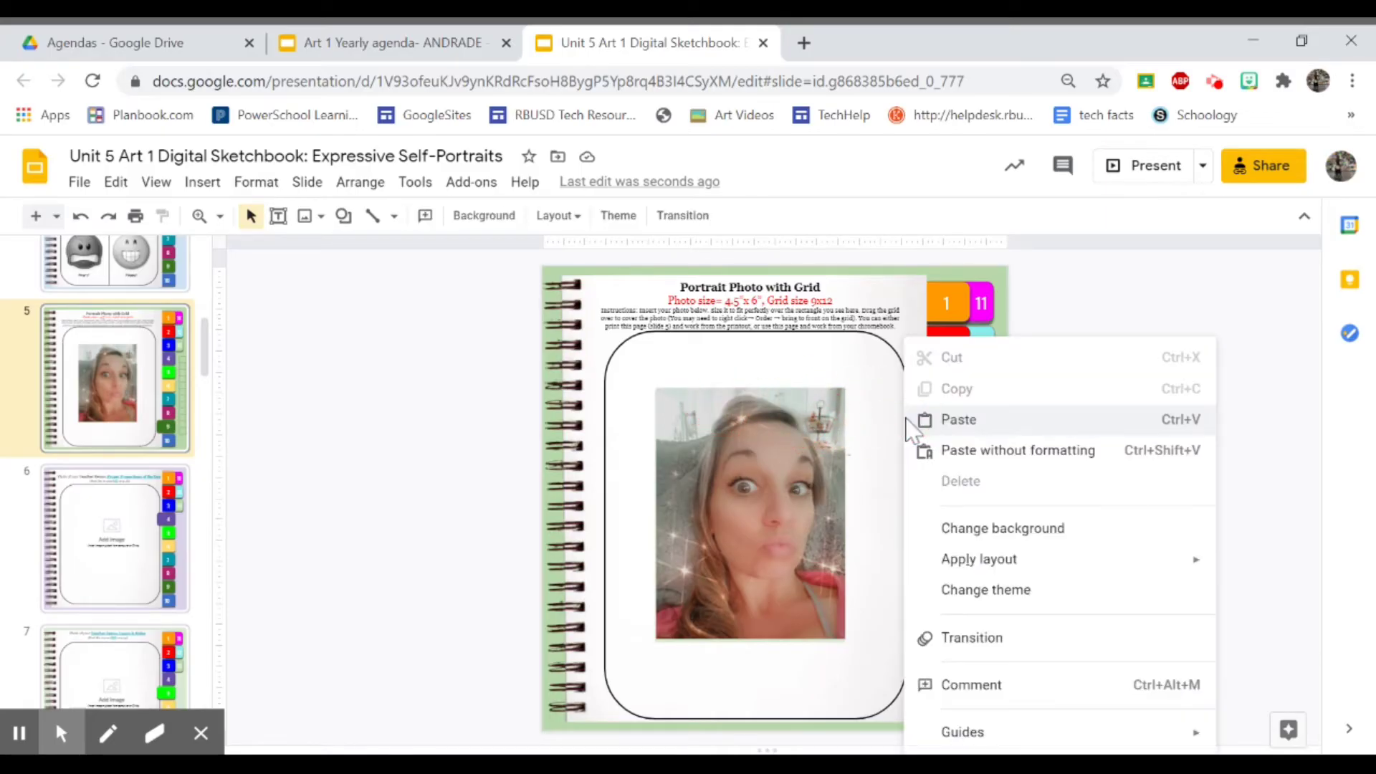
pyautogui.click(1138, 269)
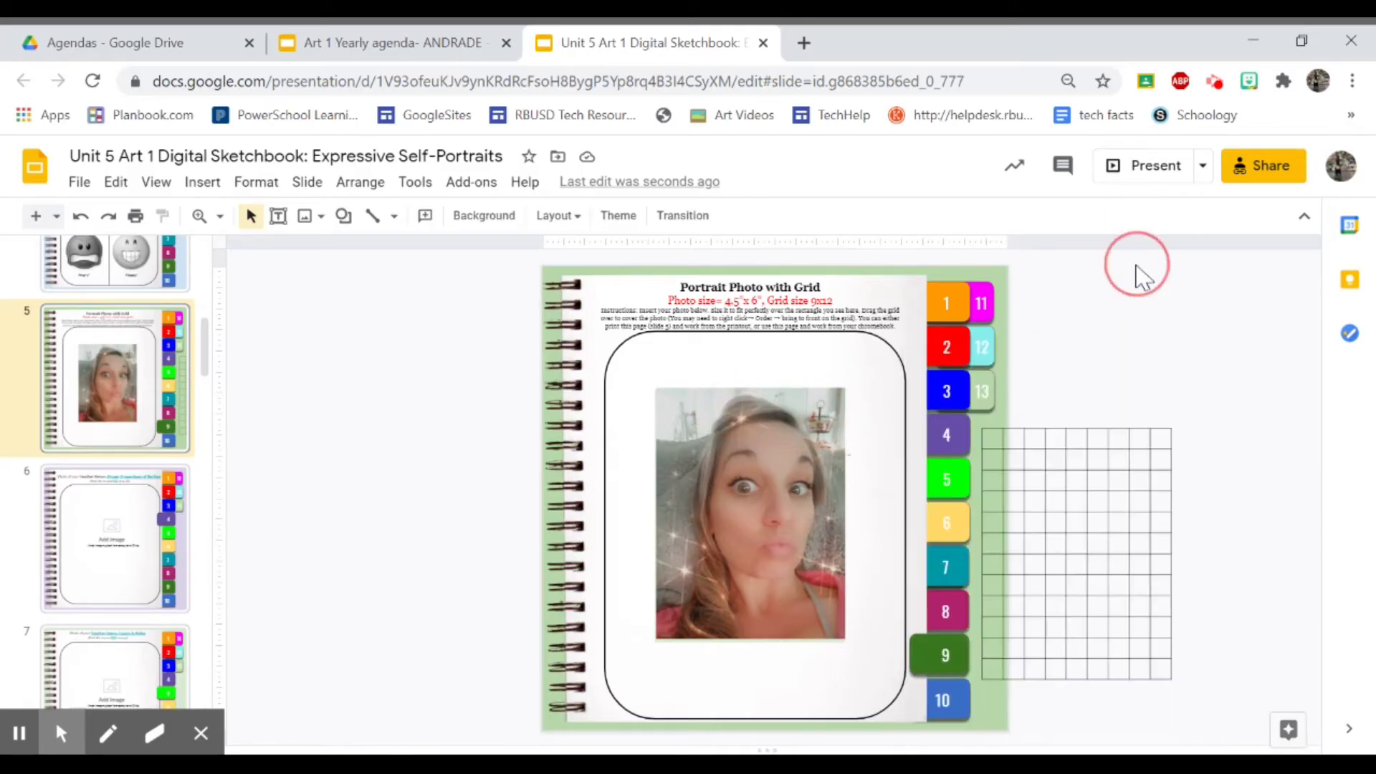
pyautogui.click(1051, 456)
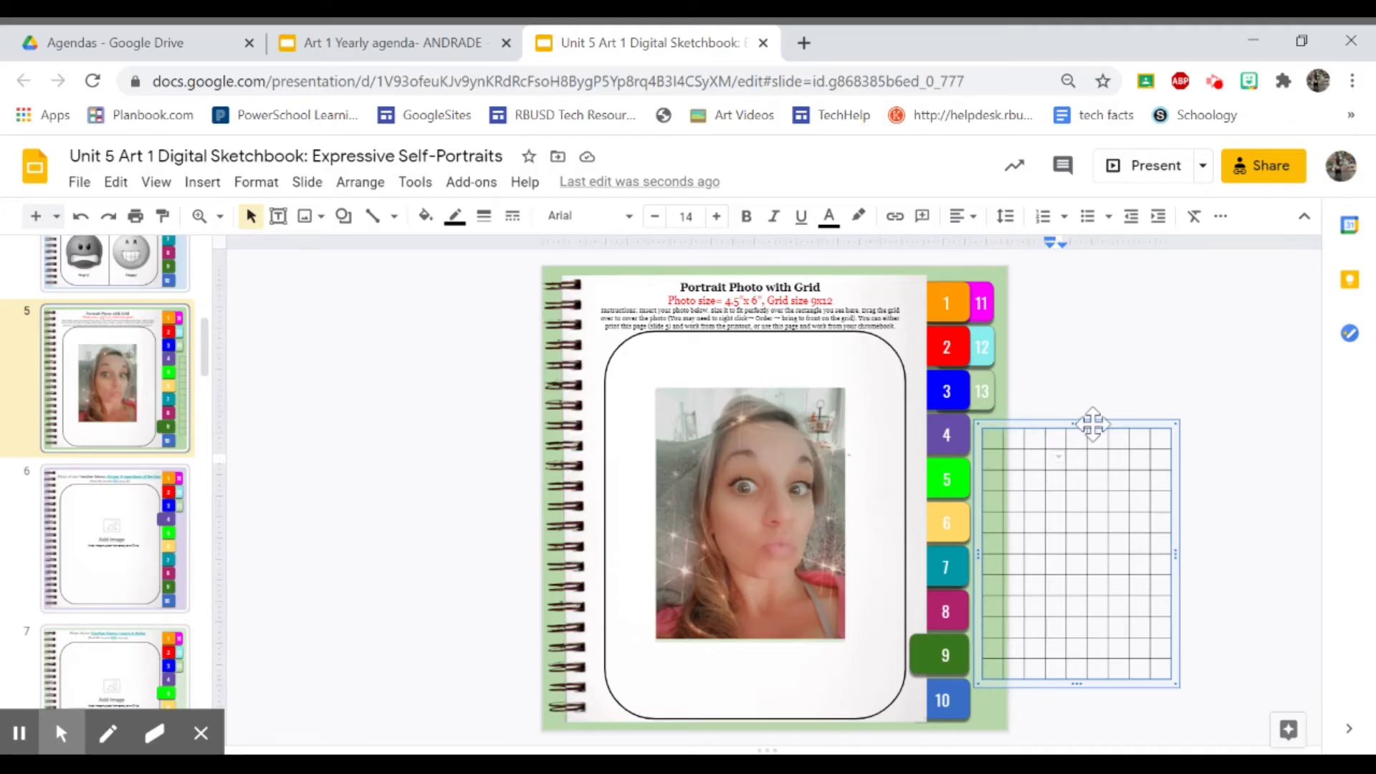
pyautogui.moveTo(1093, 423); pyautogui.dragTo(765, 387)
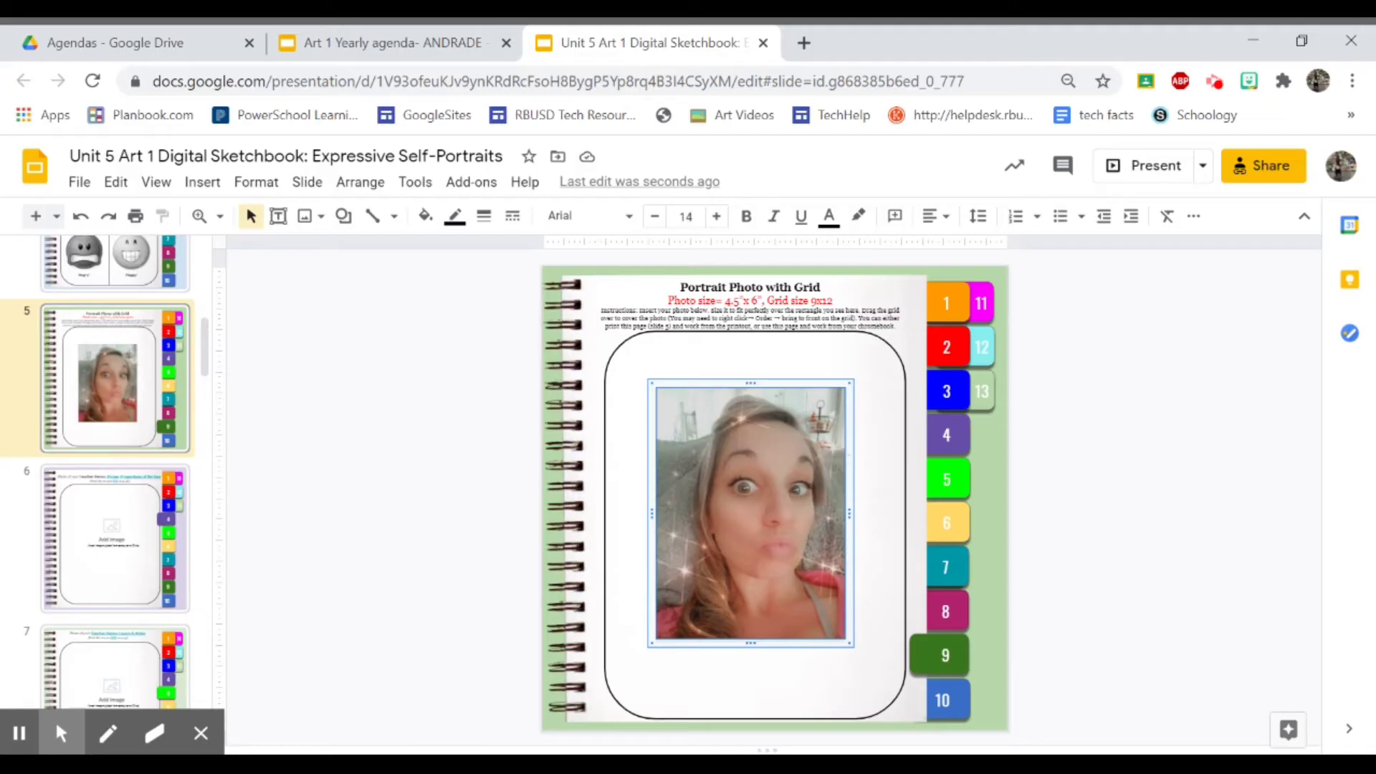
# Bring the grid to front so its lines overlay the portrait
pyautogui.rightClick(763, 387)
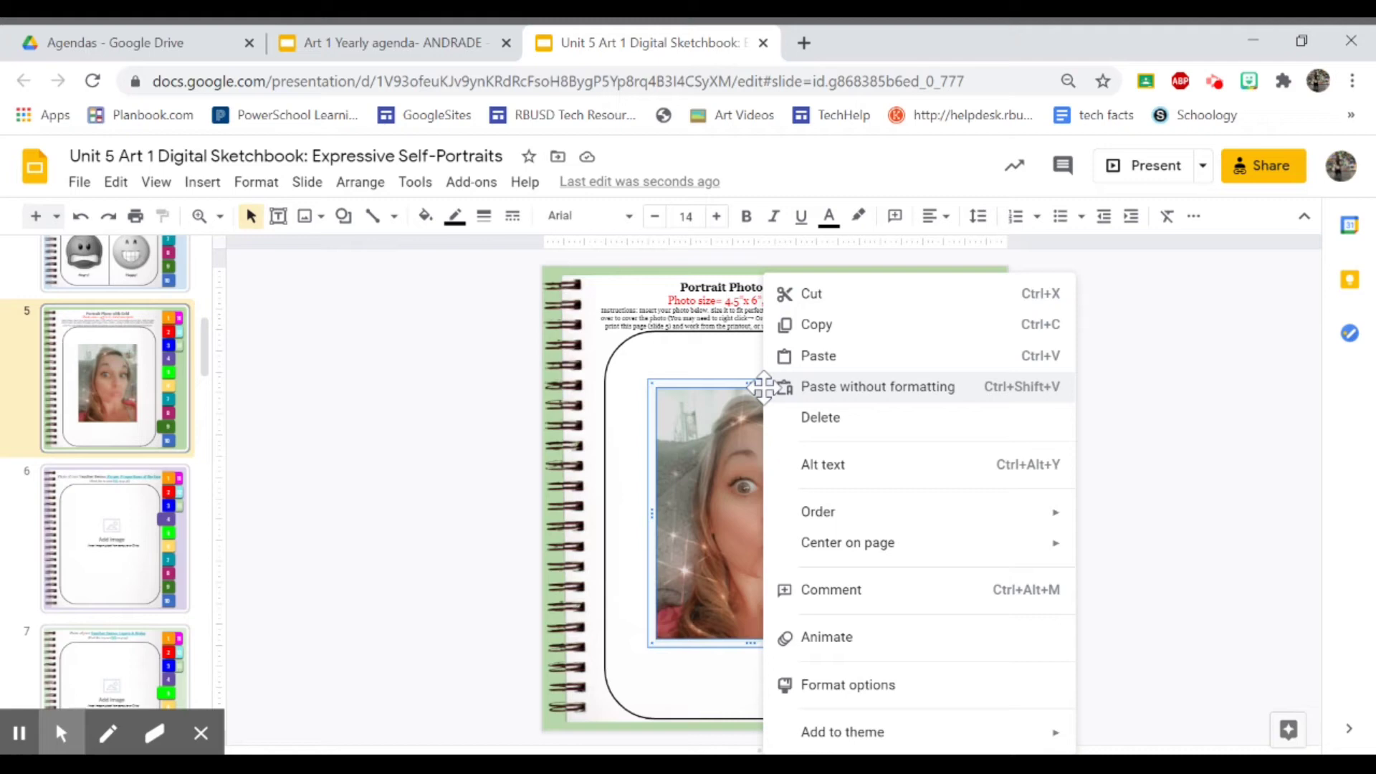
pyautogui.moveTo(824, 520)
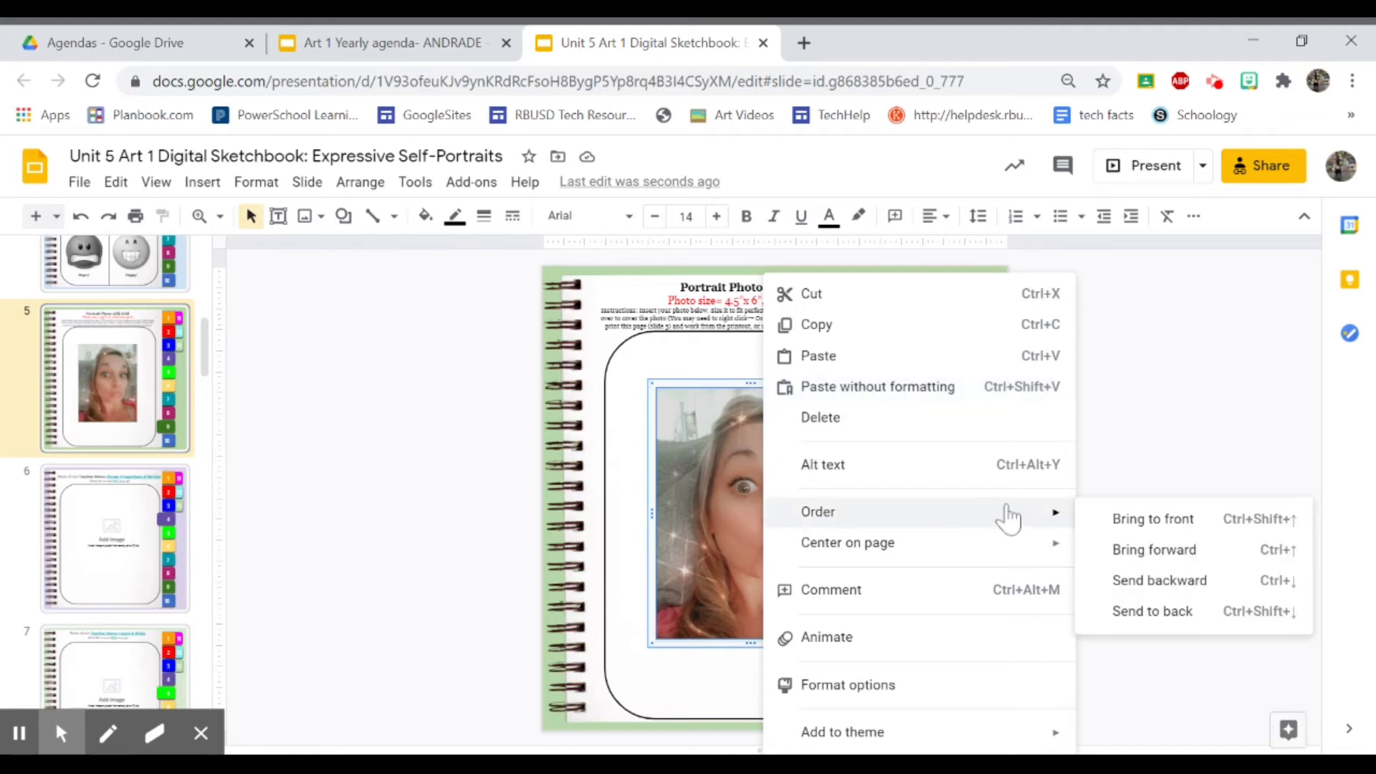
pyautogui.click(1149, 523)
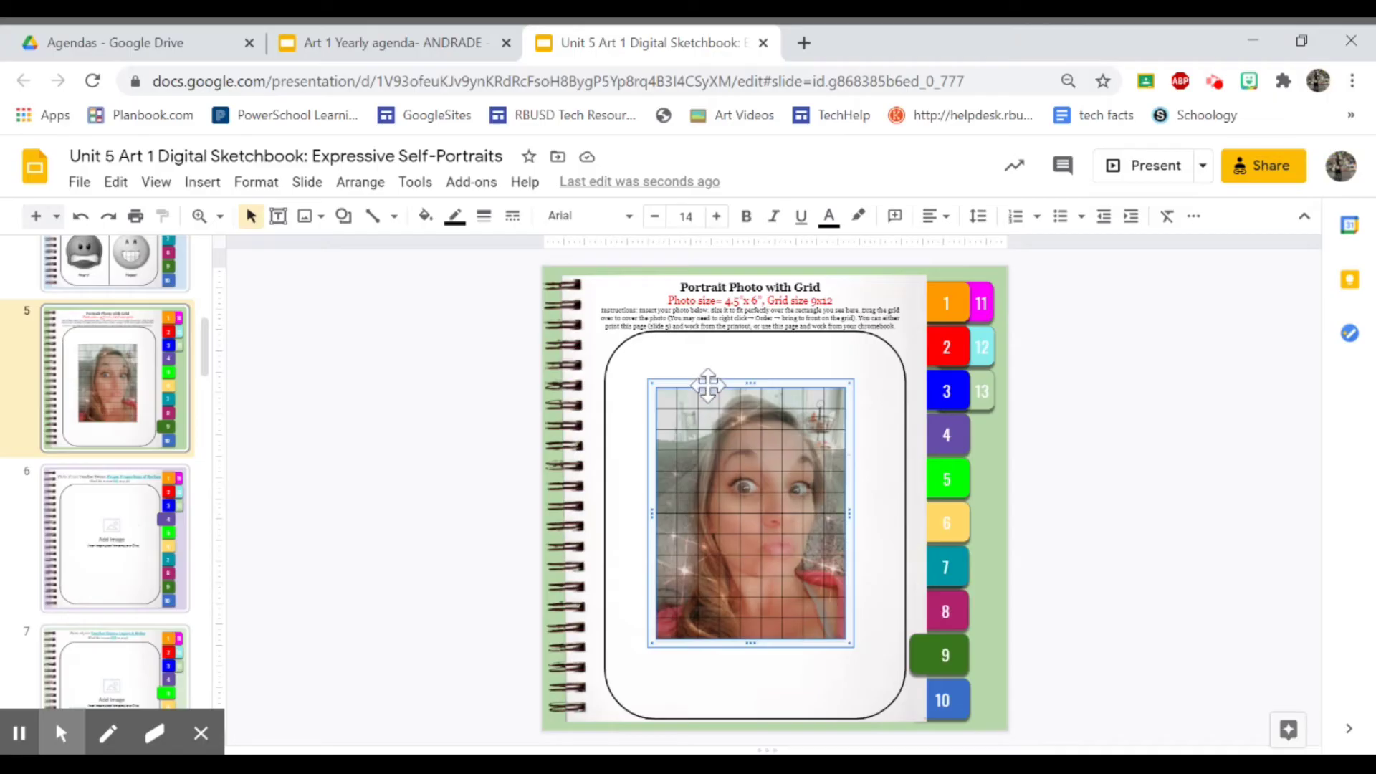
# Set the grid's border weight to 2px, after briefly trying 1px
pyautogui.click(484, 228)
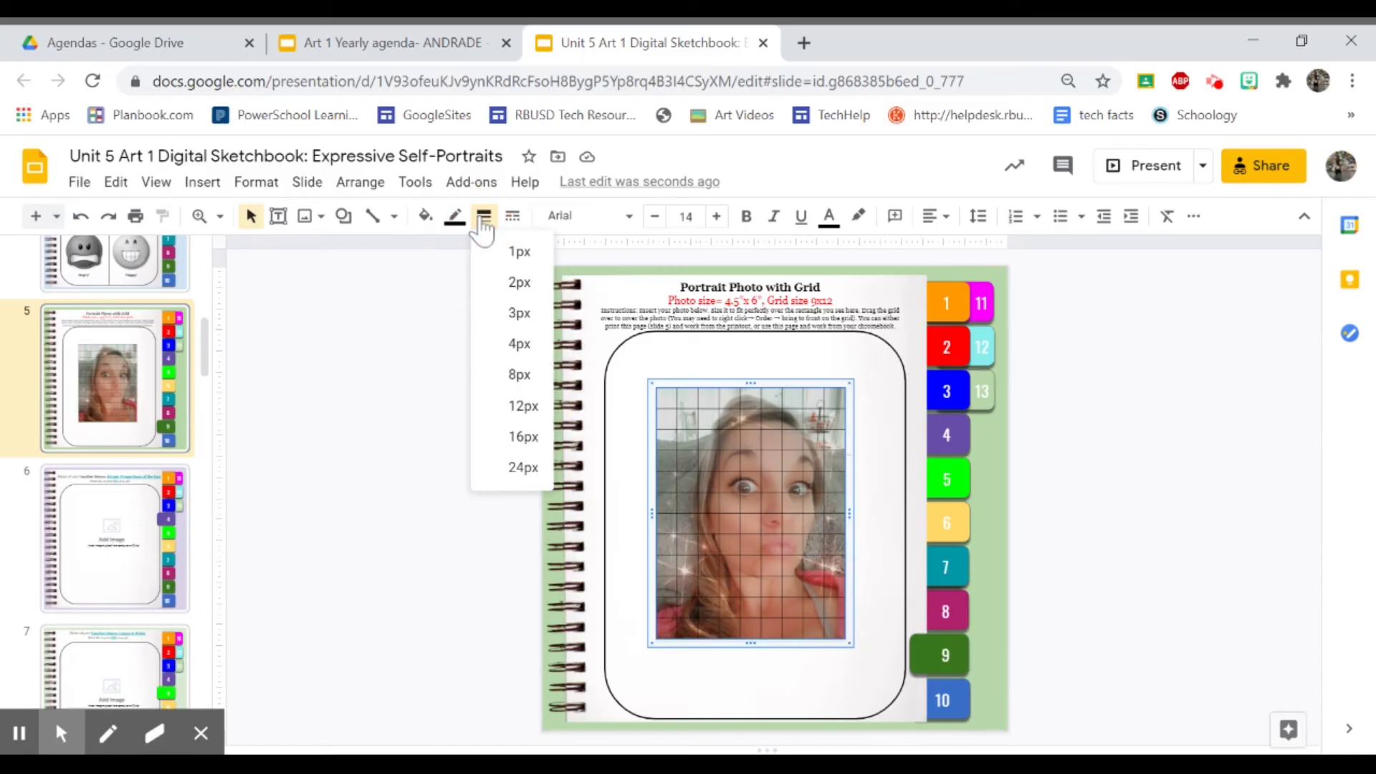
pyautogui.click(517, 280)
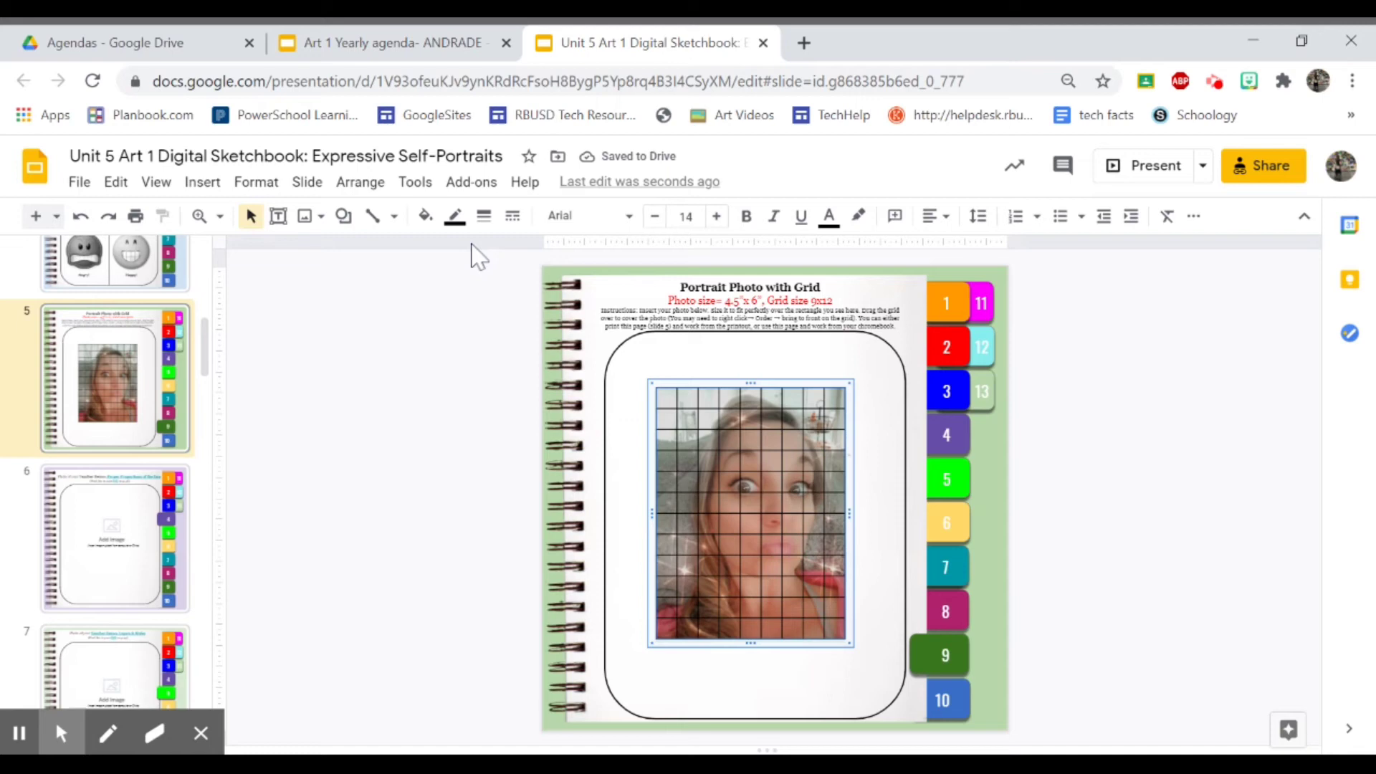
pyautogui.click(484, 215)
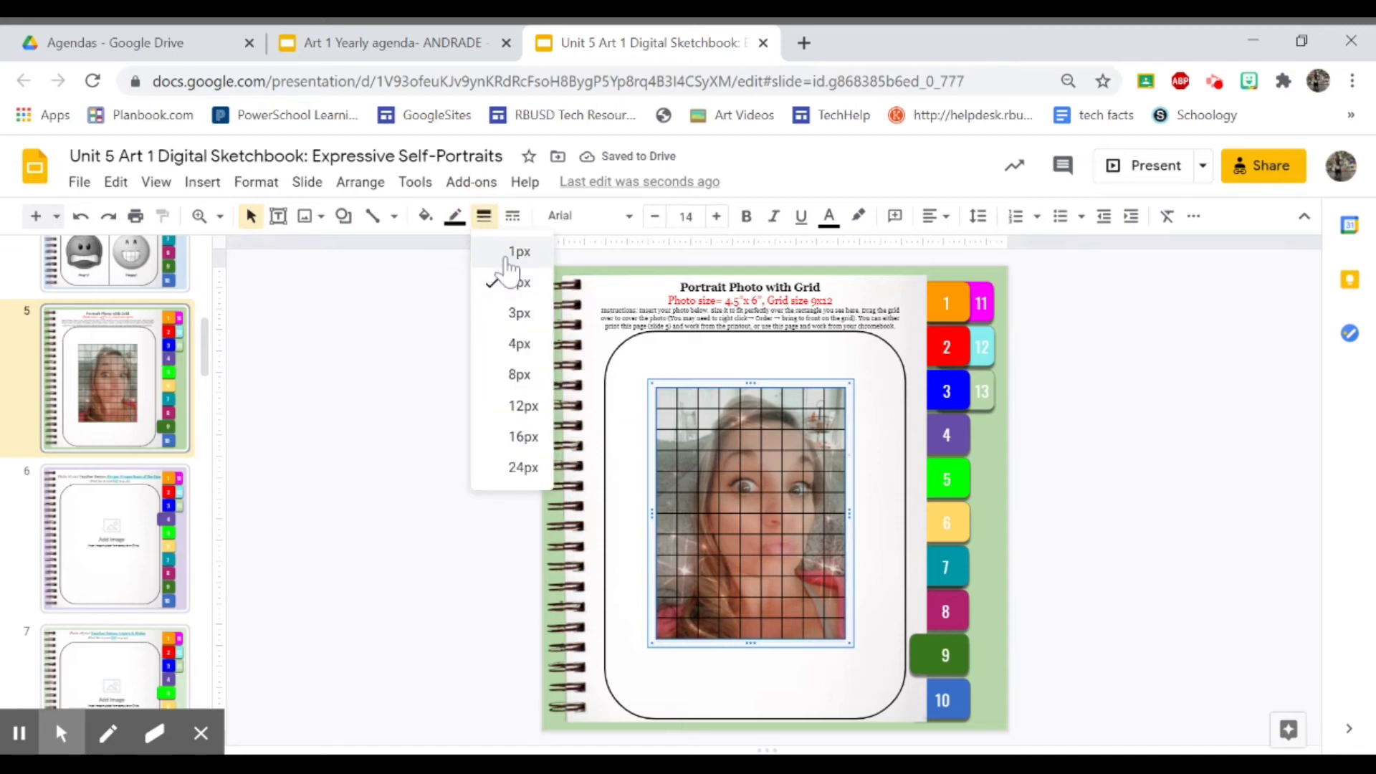
pyautogui.click(508, 258)
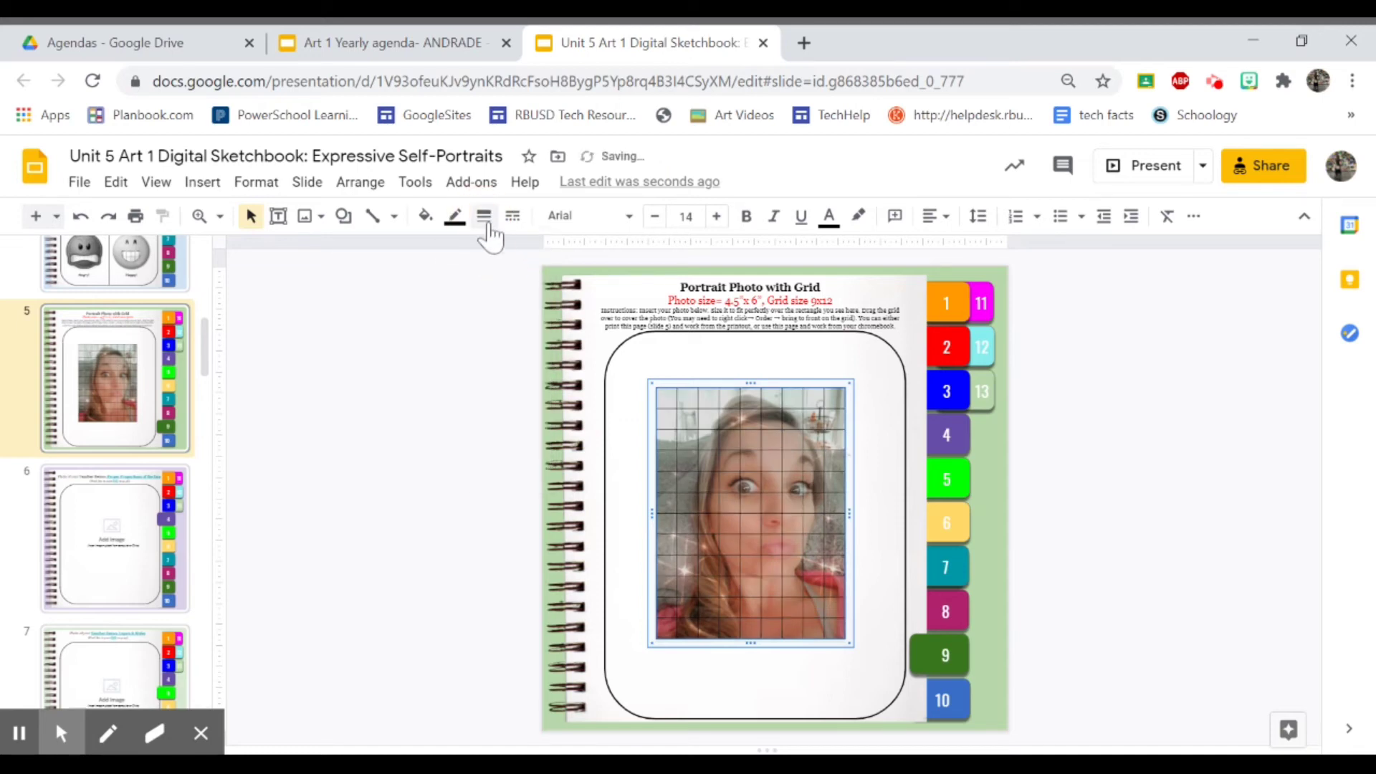
pyautogui.click(486, 217)
pyautogui.click(508, 283)
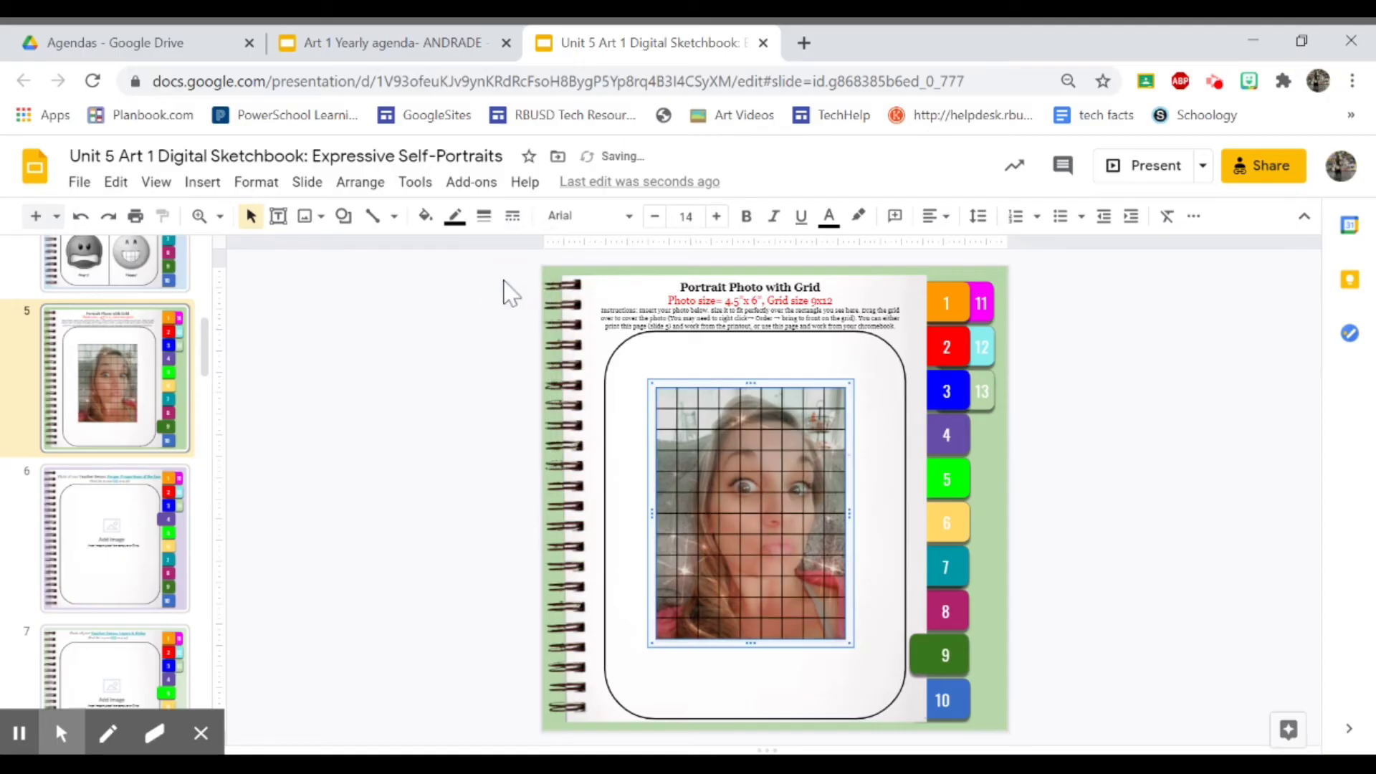
pyautogui.click(456, 218)
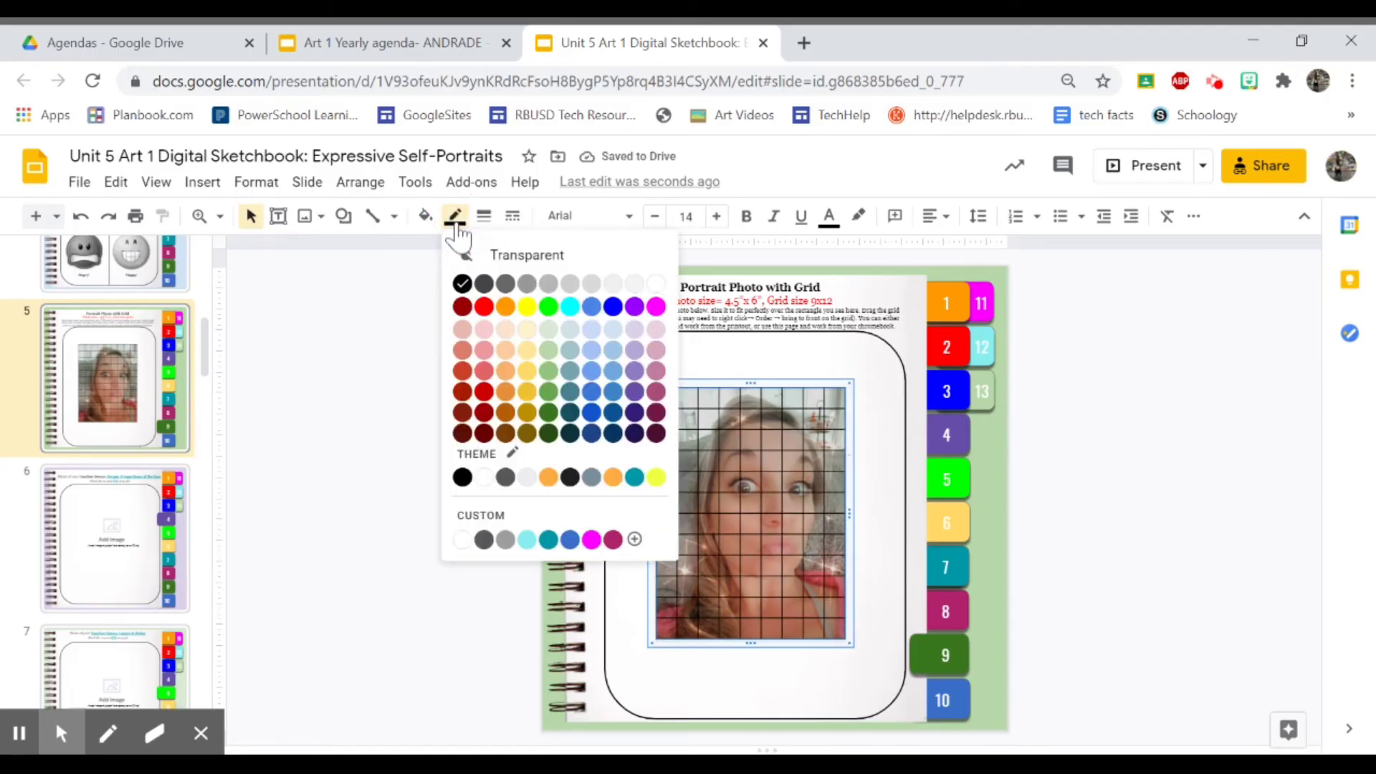
pyautogui.click(655, 284)
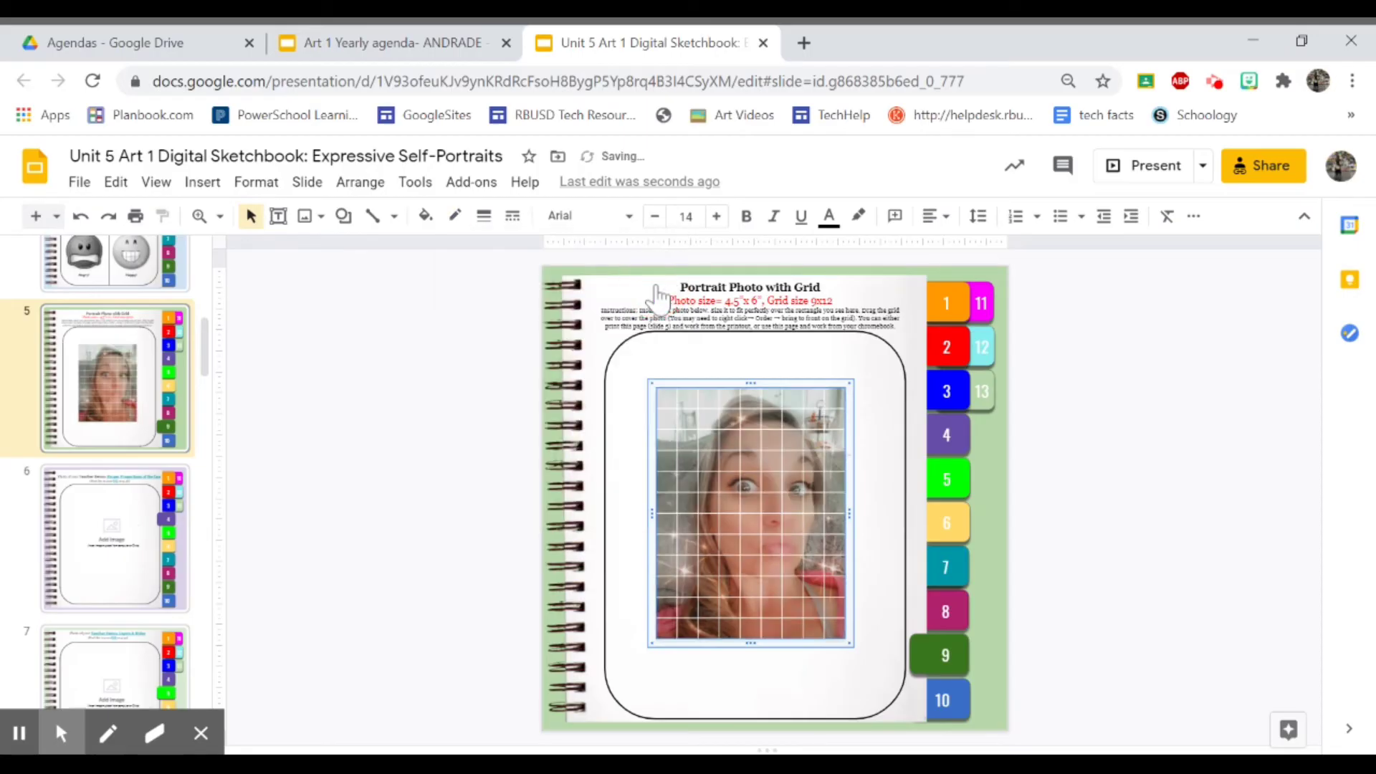
pyautogui.click(455, 216)
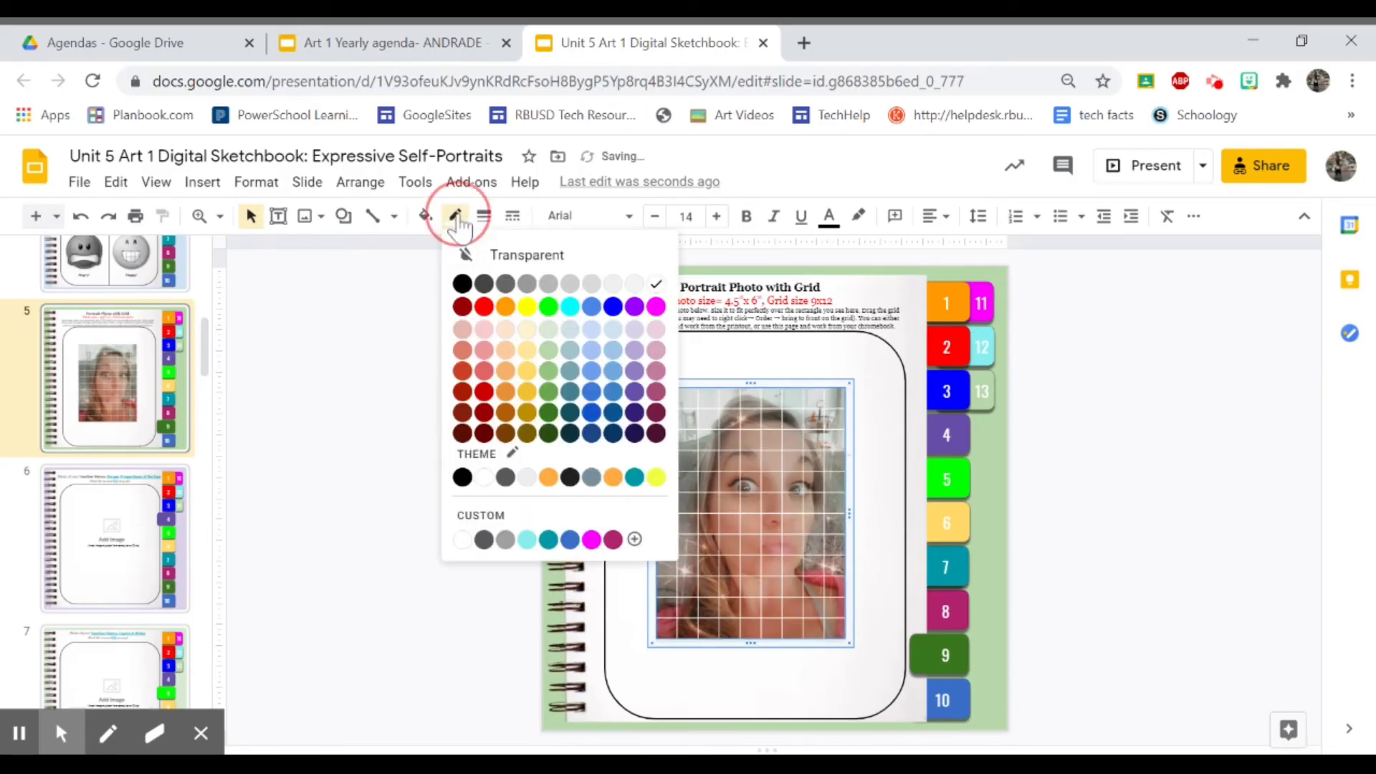
pyautogui.click(527, 307)
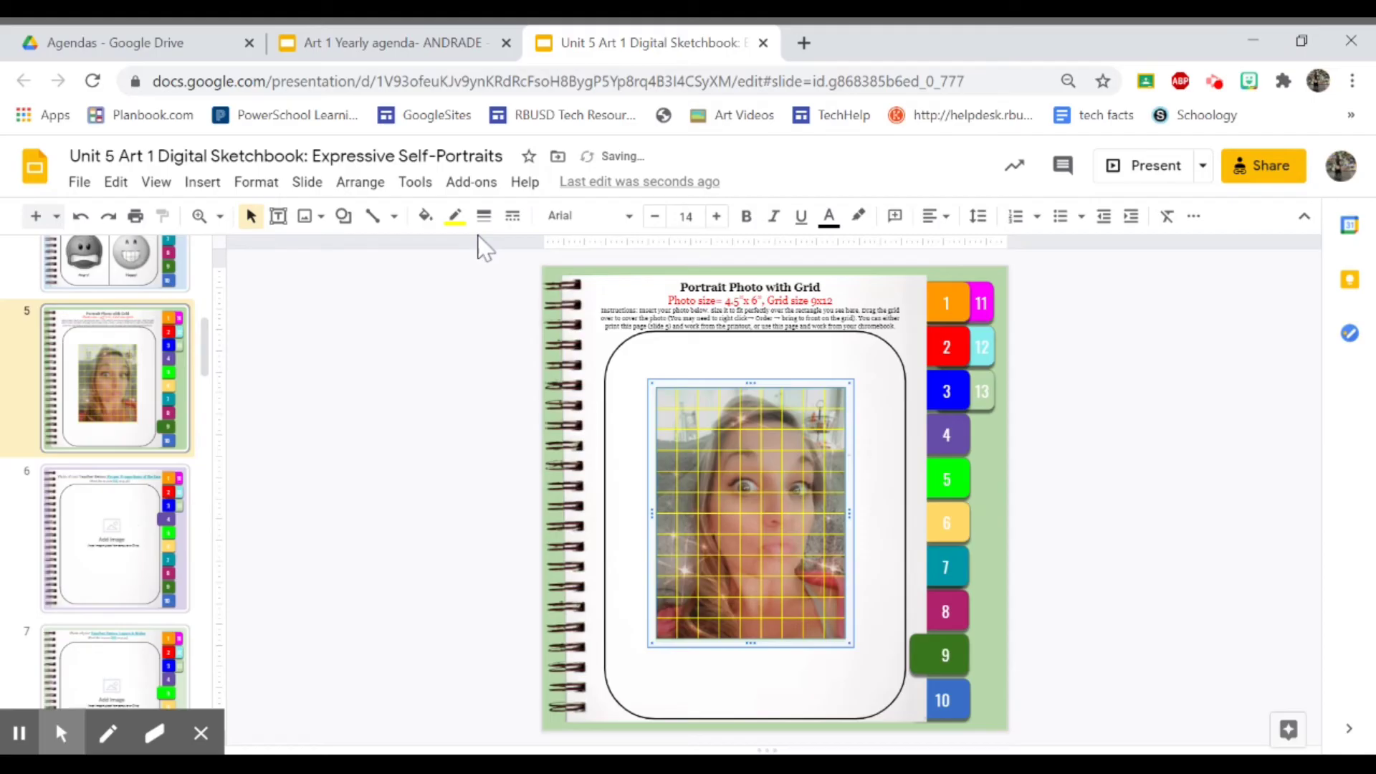
pyautogui.click(456, 216)
pyautogui.click(462, 284)
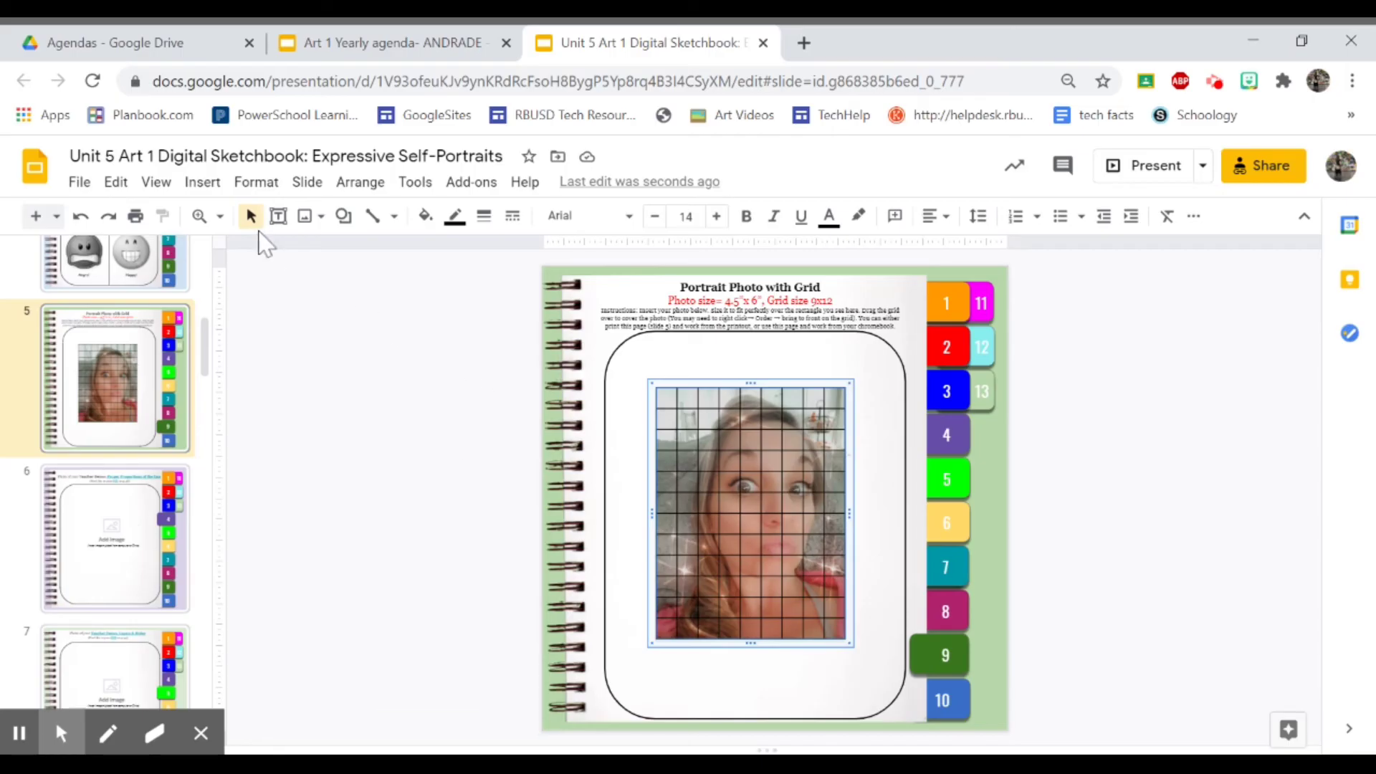
pyautogui.click(136, 216)
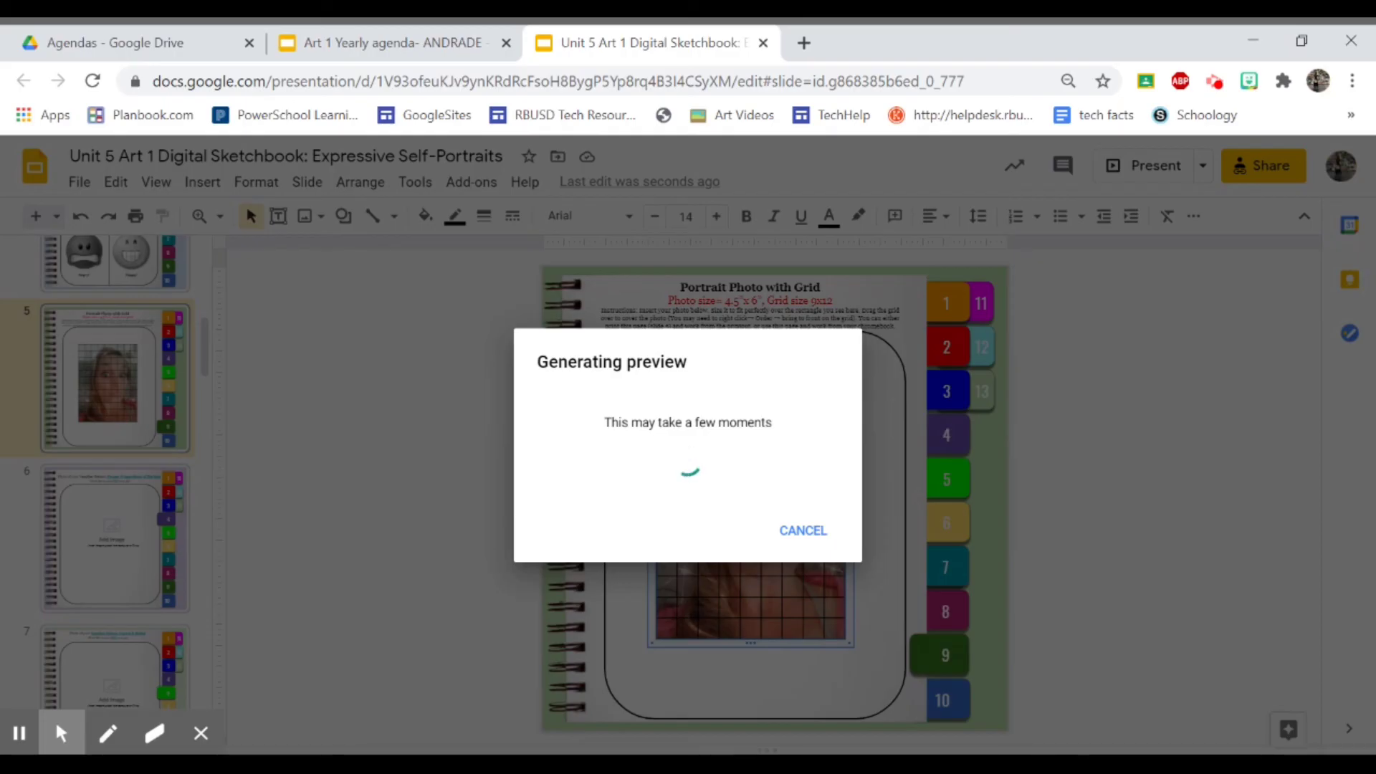
pyautogui.click(803, 531)
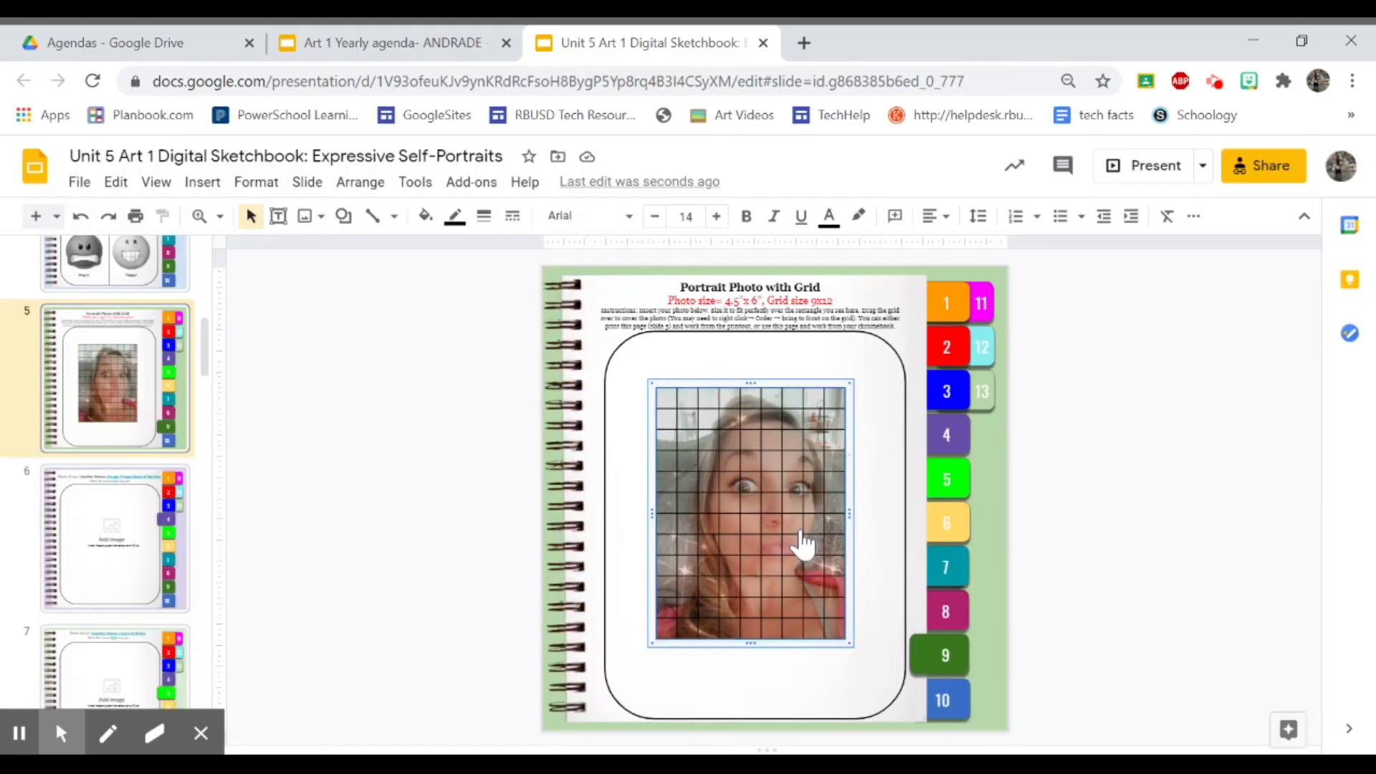